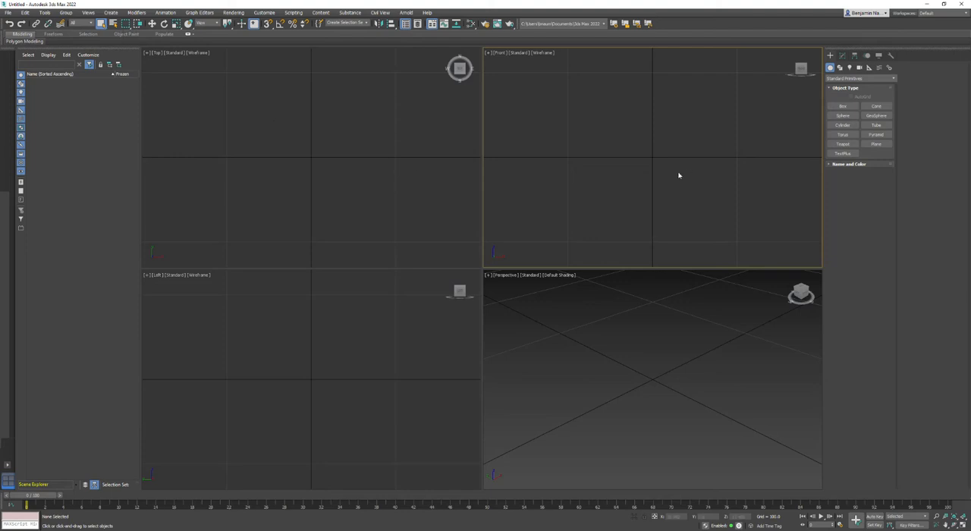
Create a pointed cone centred at the origin in the Perspective view, with a base radius of about 51 and height of about 45.
left_click(634, 348)
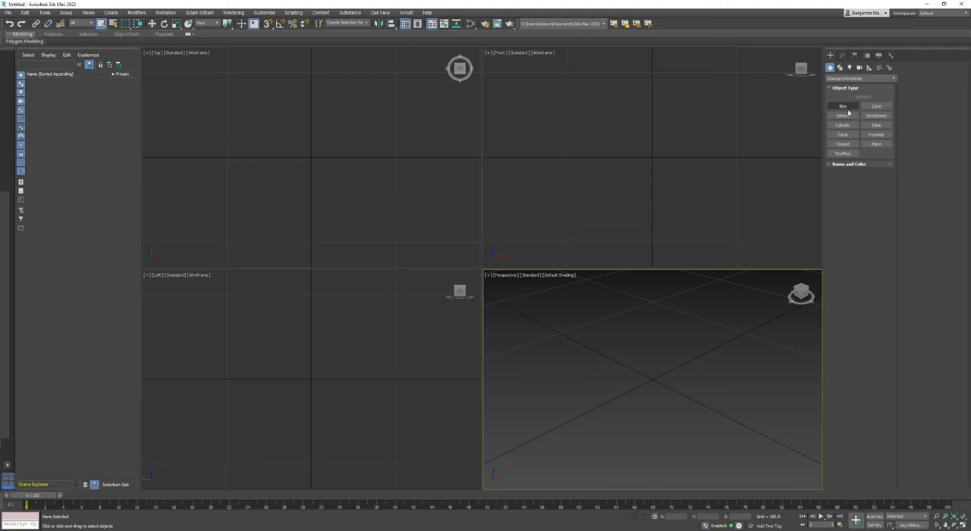
left_click(875, 106)
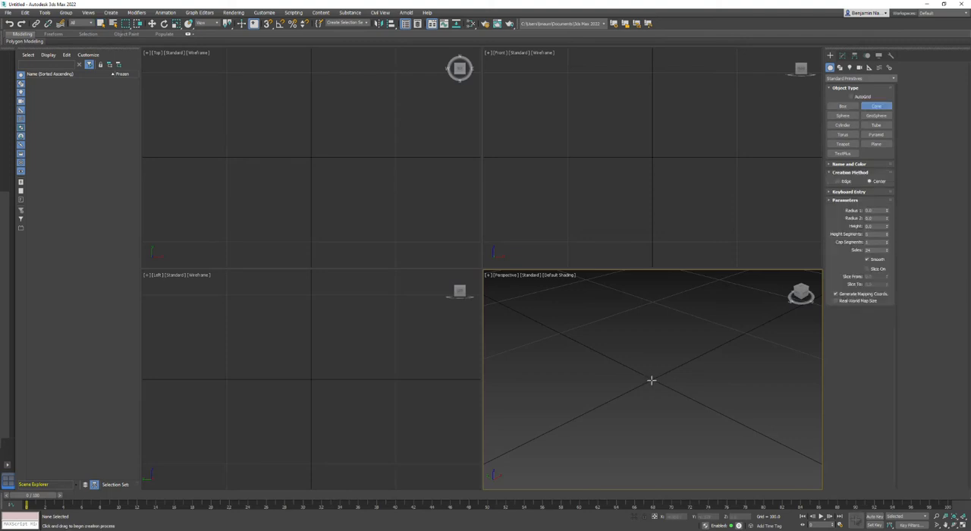
left_click_drag(651, 379, 639, 430)
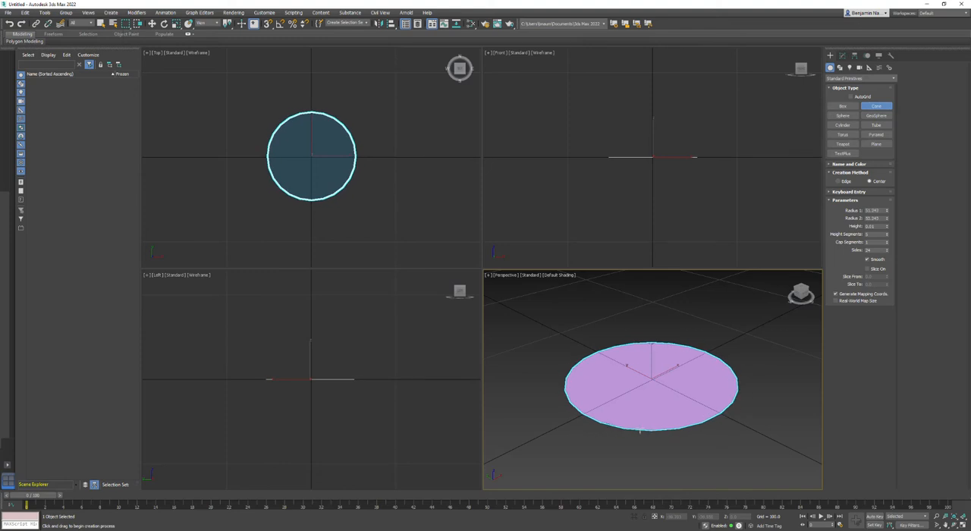
left_click_drag(640, 431, 640, 431)
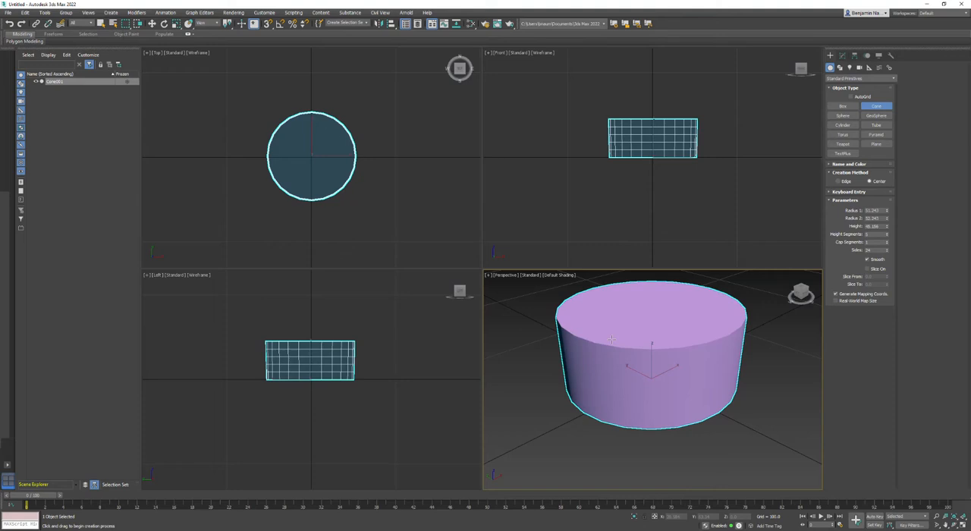
left_click(611, 339)
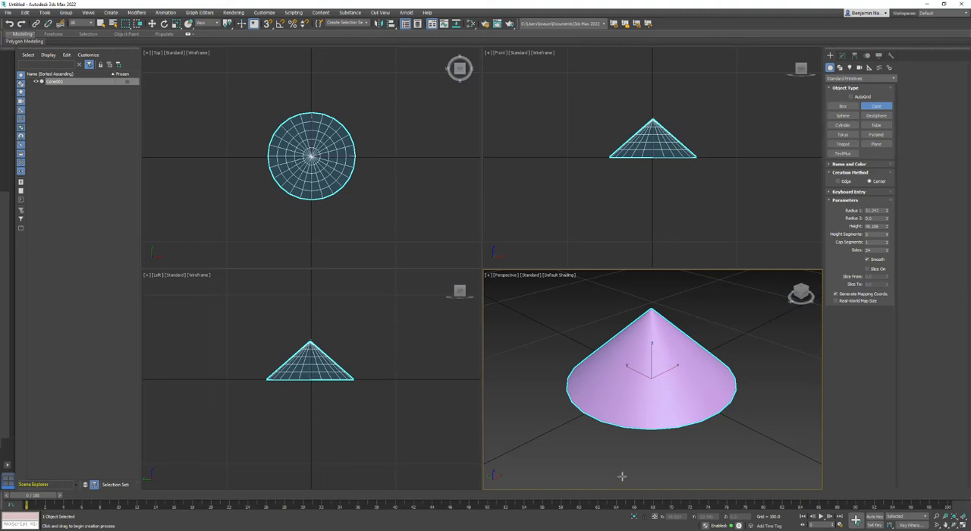
right_click(542, 301)
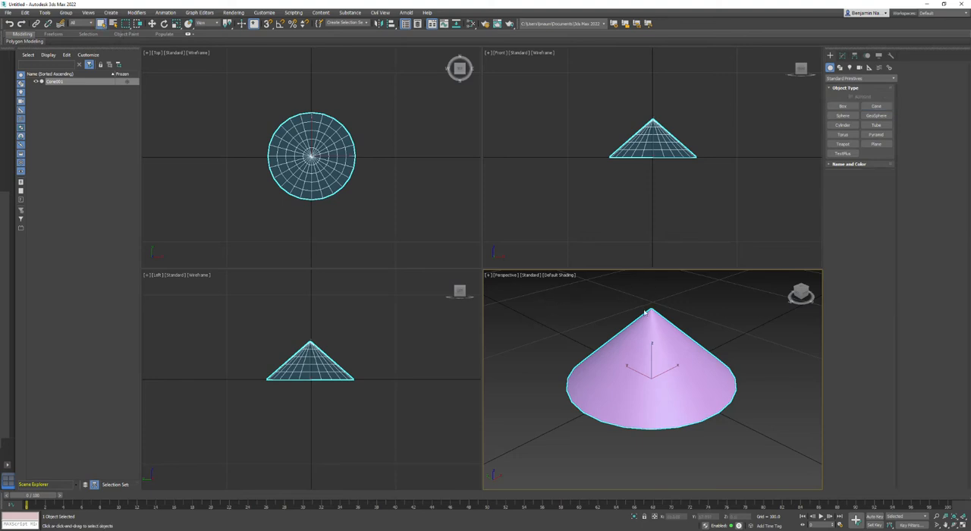
Set the cone's Radius 1 to 50 and its height to 200.
left_click(841, 56)
double_click(877, 271)
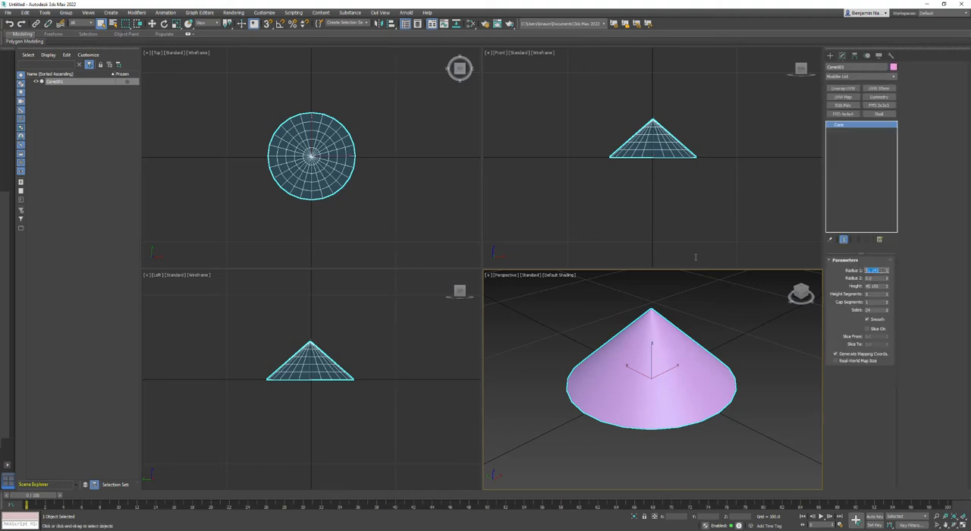
type("50")
key("Tab")
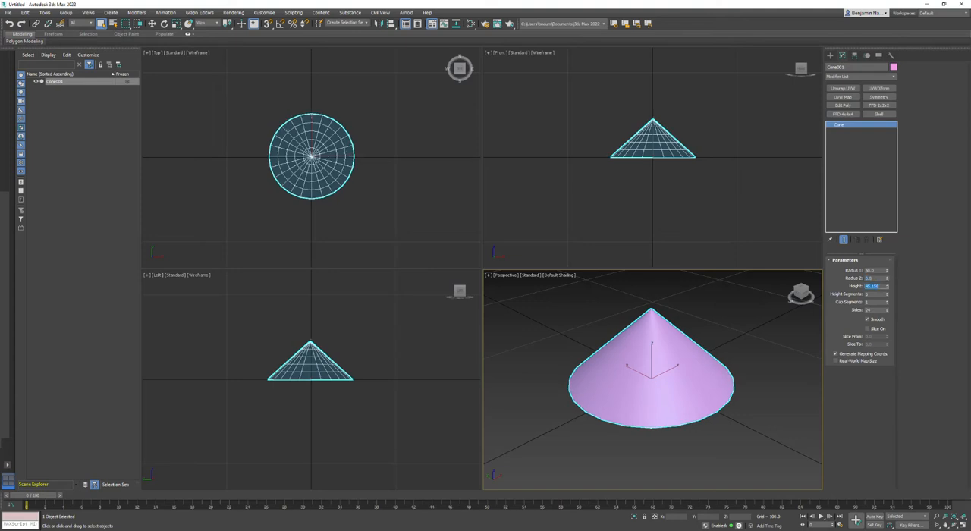
type("200")
key("Return")
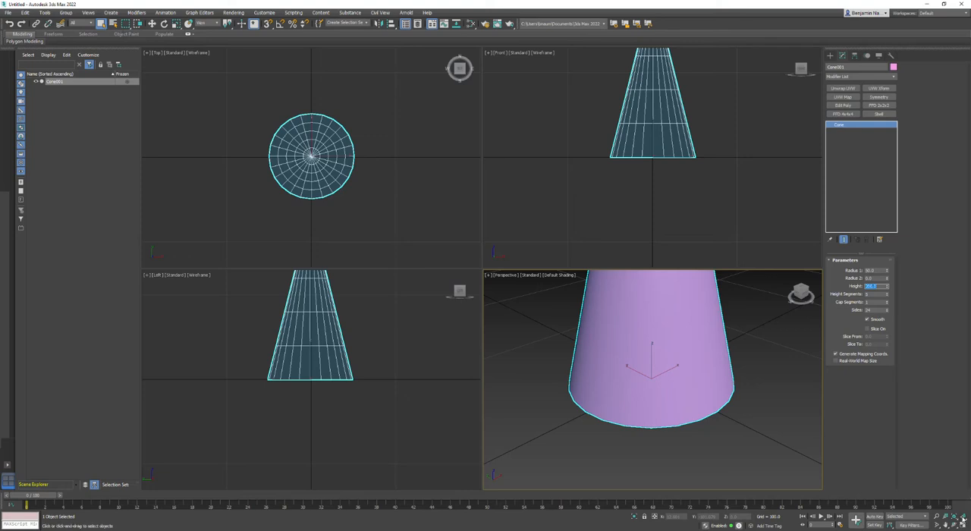
Move the cone straight up by about 45 units above the ground plane.
left_click(962, 517)
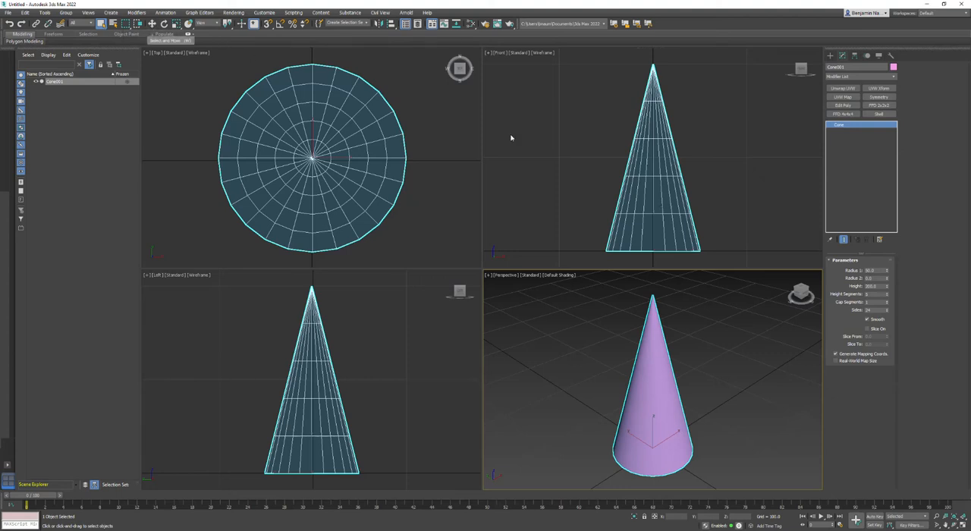
left_click(152, 23)
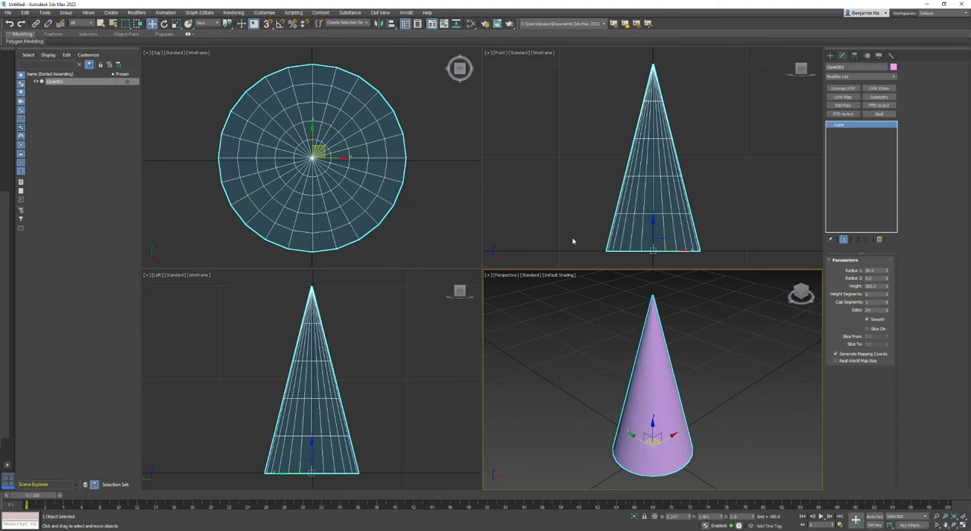
left_click_drag(653, 222, 649, 185)
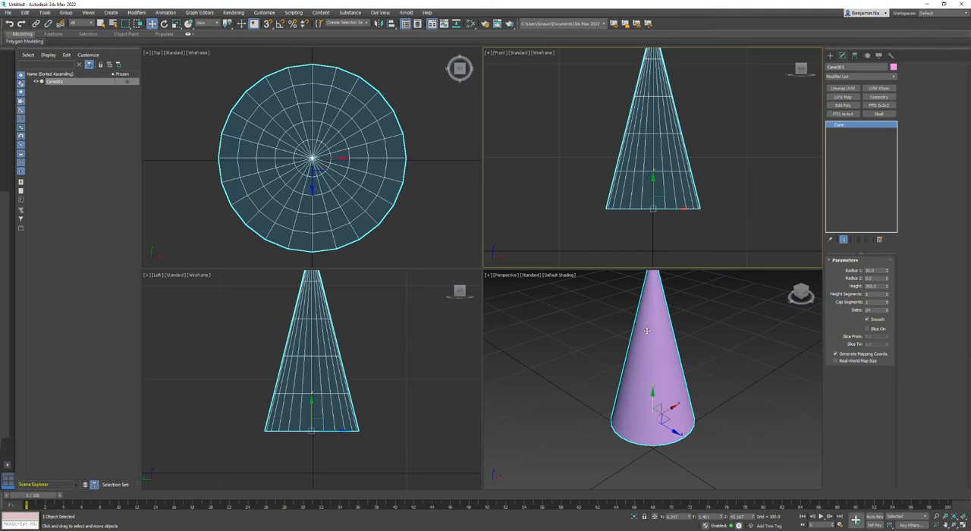
right_click(652, 129)
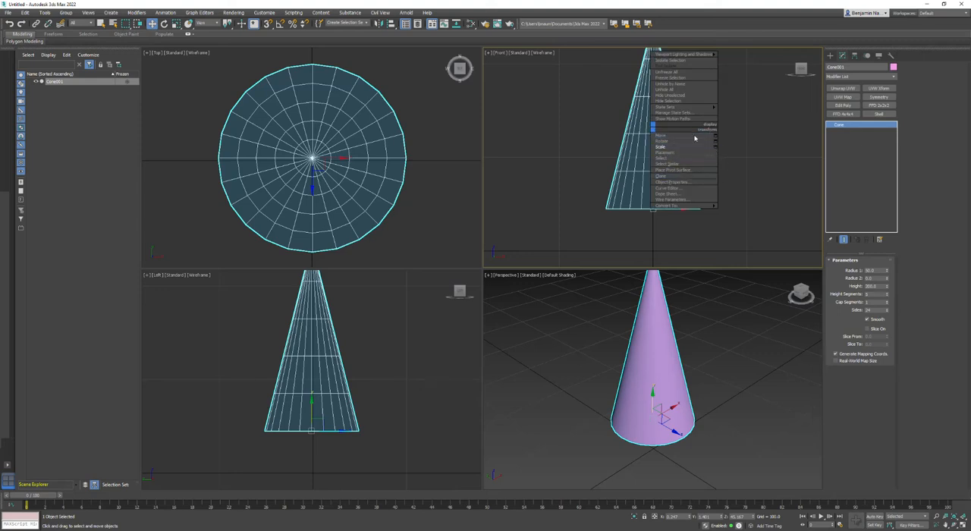
left_click(771, 171)
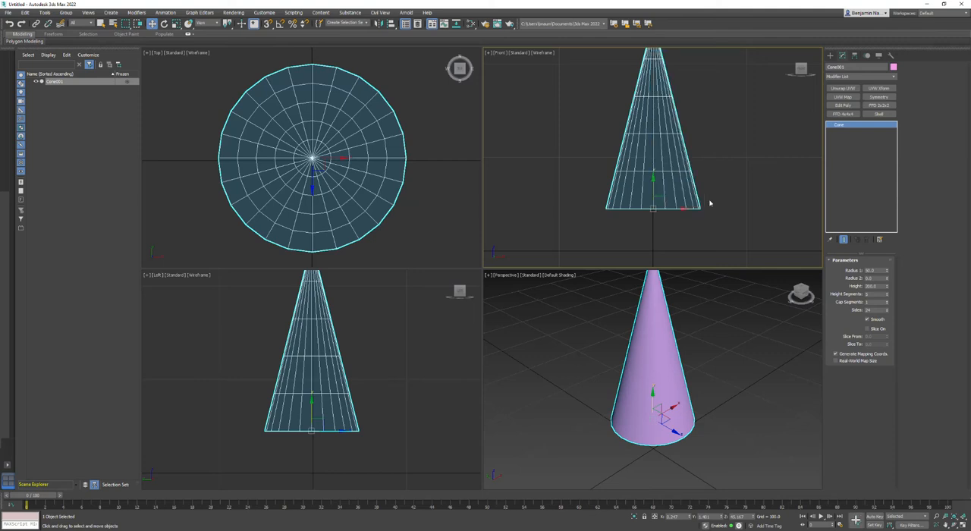
right_click(697, 207)
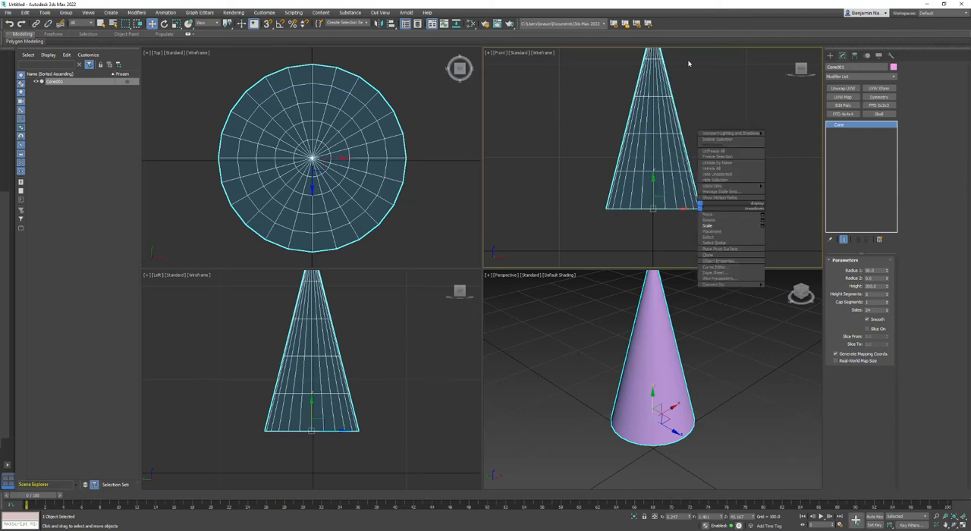
left_click(663, 75)
right_click(662, 75)
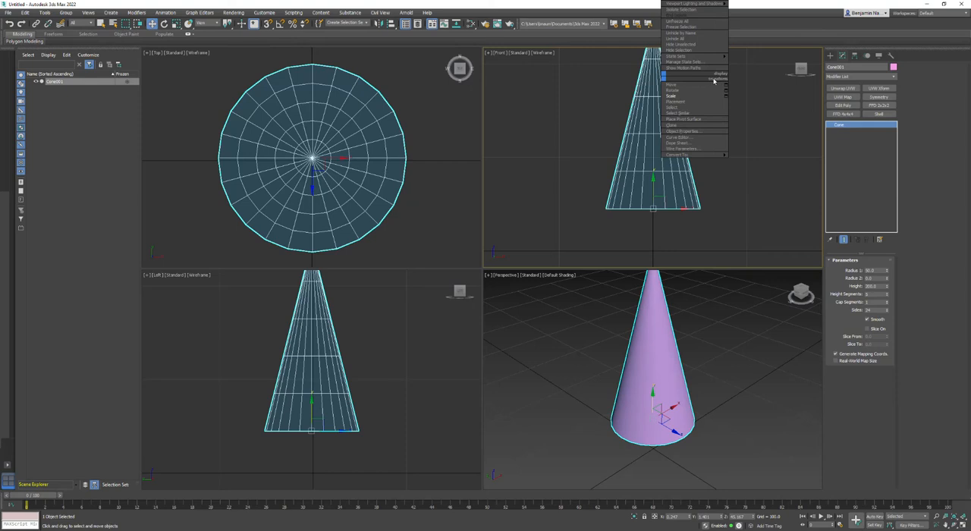
left_click(677, 85)
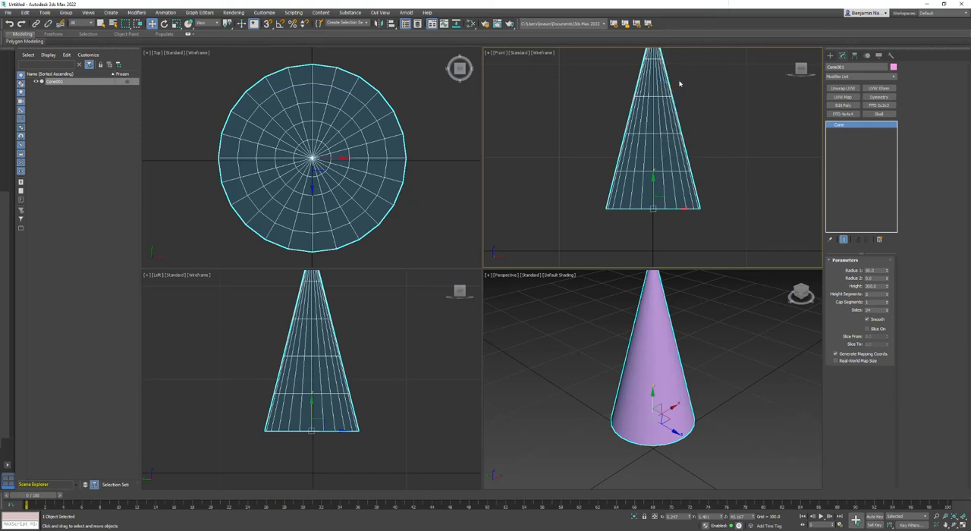
right_click(653, 94)
left_click(659, 104)
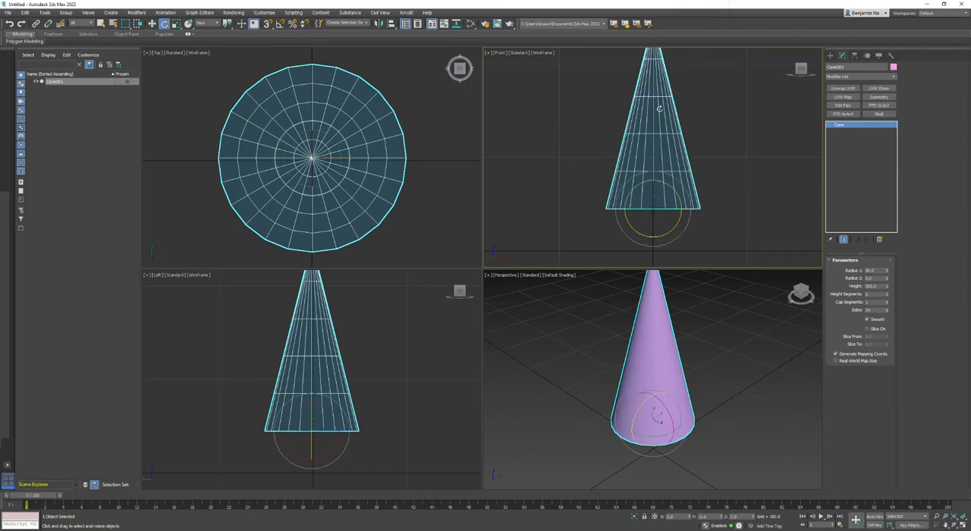
right_click(661, 114)
left_click(666, 135)
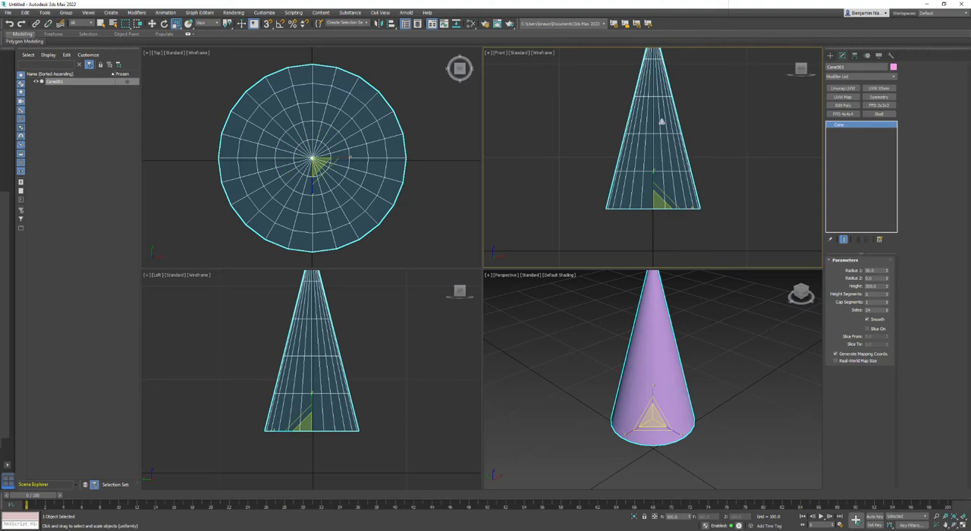
Clone the raised cone as an Instance, keeping the suggested name Cone002.
right_click(662, 121)
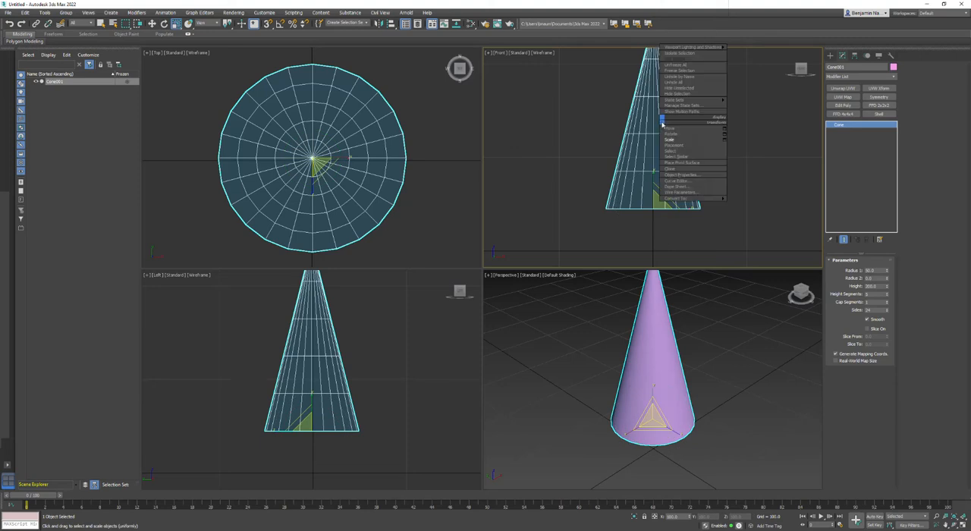
left_click(669, 169)
mouse_move(481, 226)
left_mouse_down()
mouse_move(561, 123)
mouse_move(512, 77)
mouse_move(528, 70)
left_mouse_up()
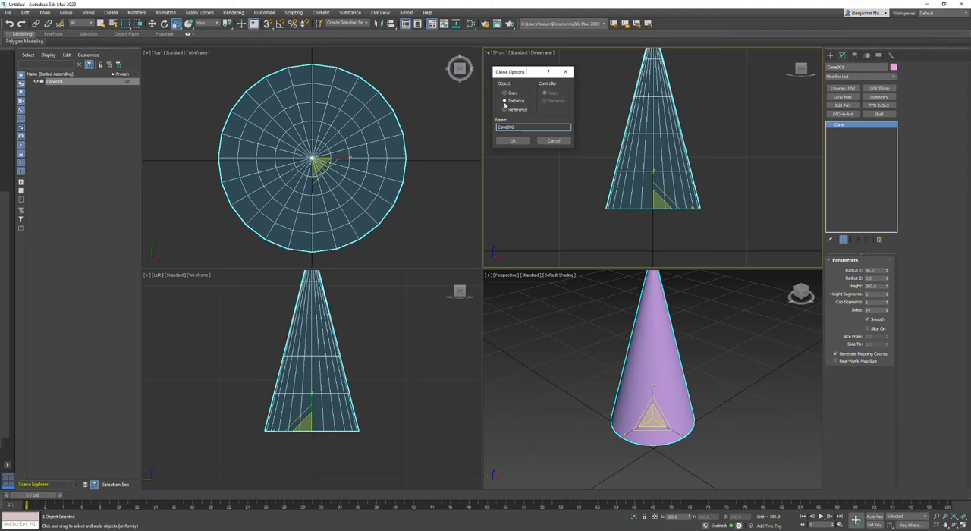
left_click(508, 141)
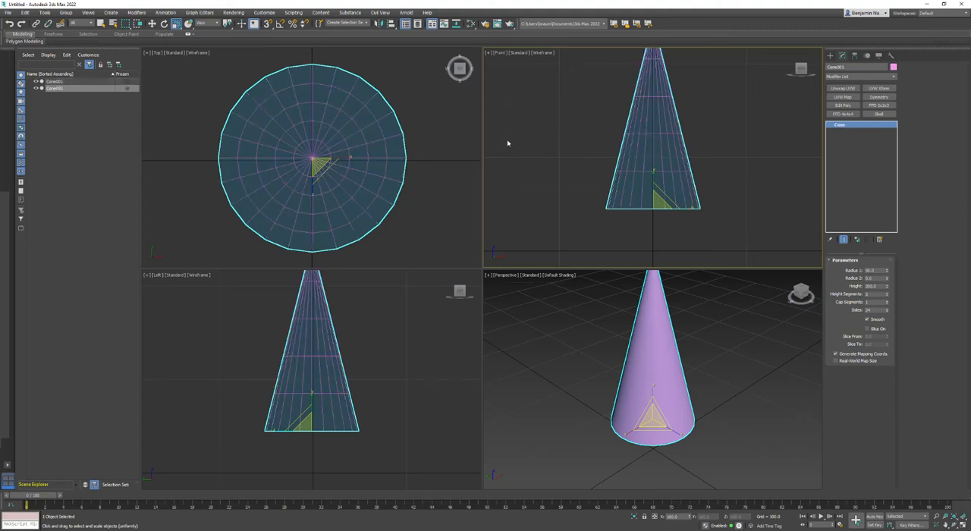
Move the cloned cone down to the ground plane and set its Z position to 0.
right_click(656, 180)
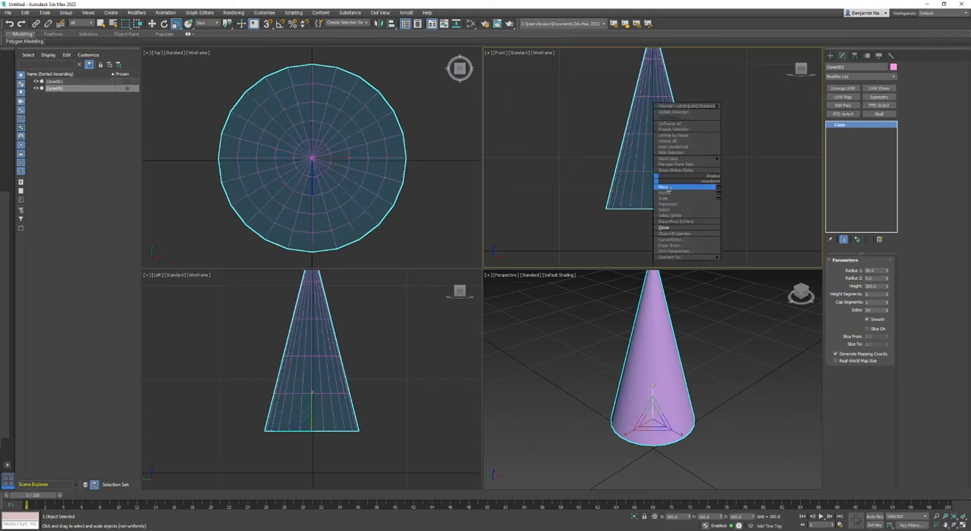
left_click(668, 189)
left_click_drag(652, 185, 654, 226)
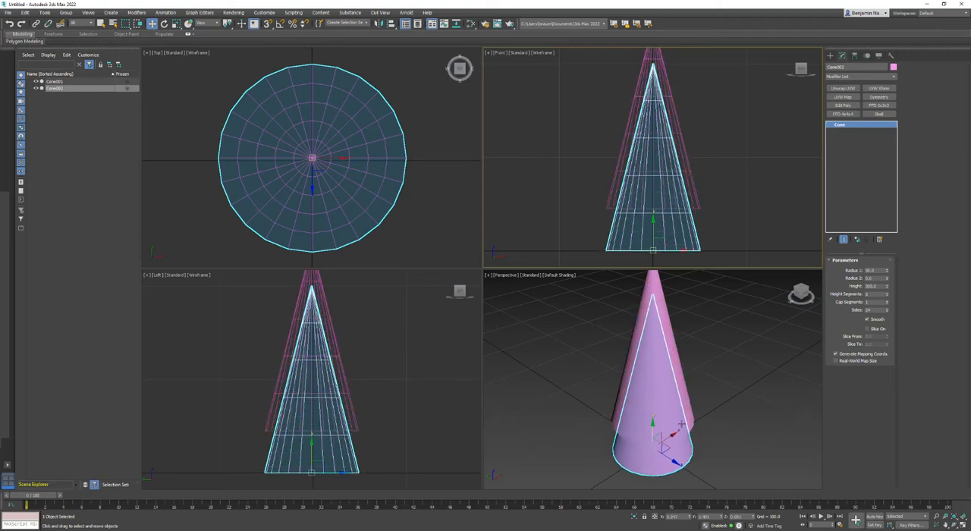
double_click(743, 517)
type("0")
key("Return")
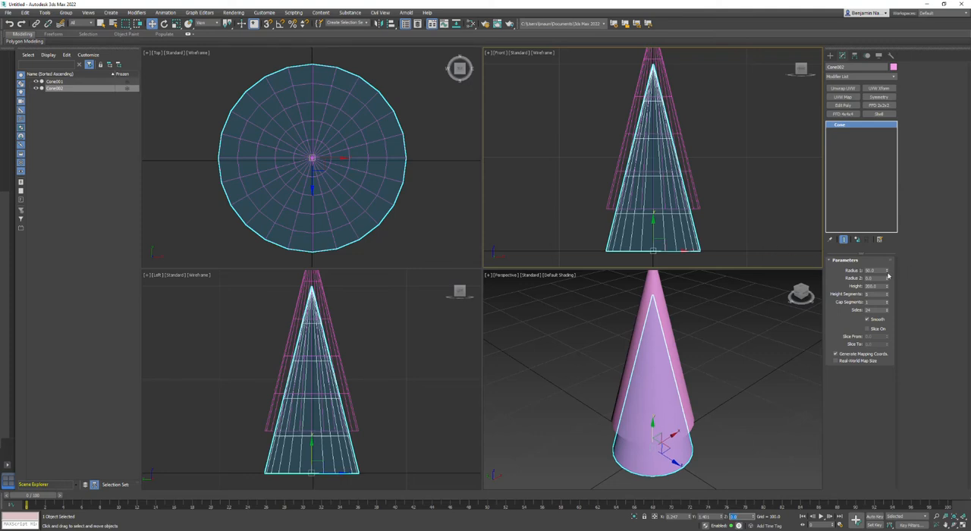
Scale the cloned cone down in the XY plane to about 44%, leaving its height as it is.
mouse_move(888, 276)
left_mouse_down()
mouse_move(887, 319)
mouse_move(880, 255)
mouse_move(880, 284)
mouse_move(881, 265)
left_mouse_up()
right_click(626, 454)
right_click(626, 454)
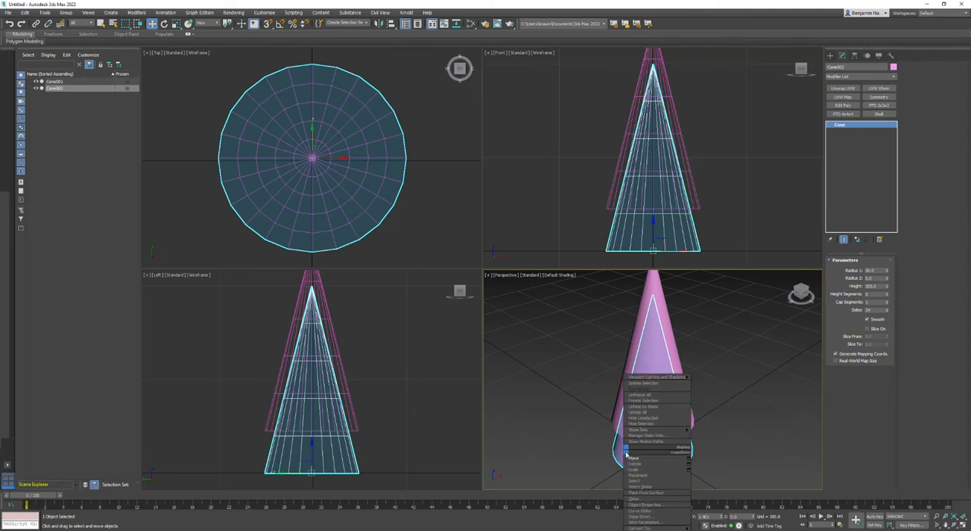
left_click(629, 469)
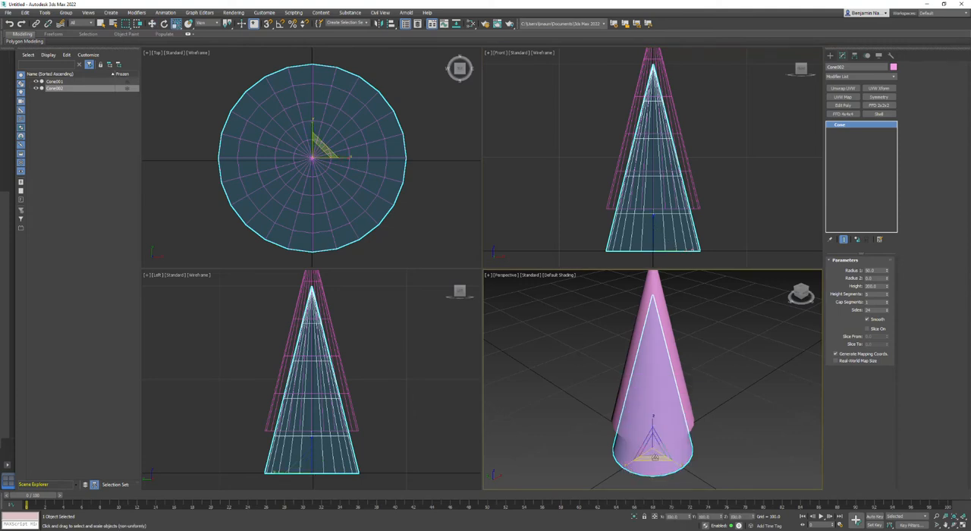
left_click_drag(654, 459, 654, 508)
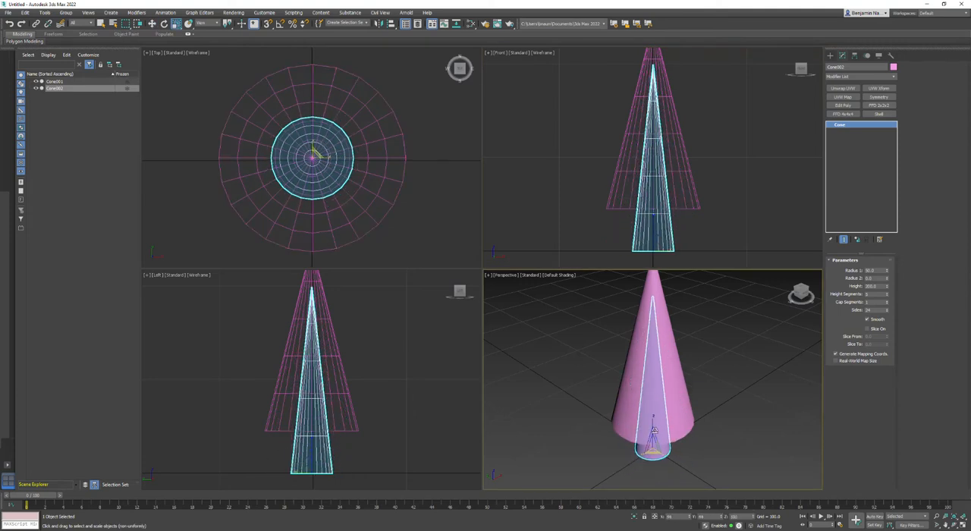
Scale the cloned cone's height down along Z to about half.
right_click(654, 237)
right_click(656, 241)
left_click(662, 258)
left_click_drag(653, 217, 652, 244)
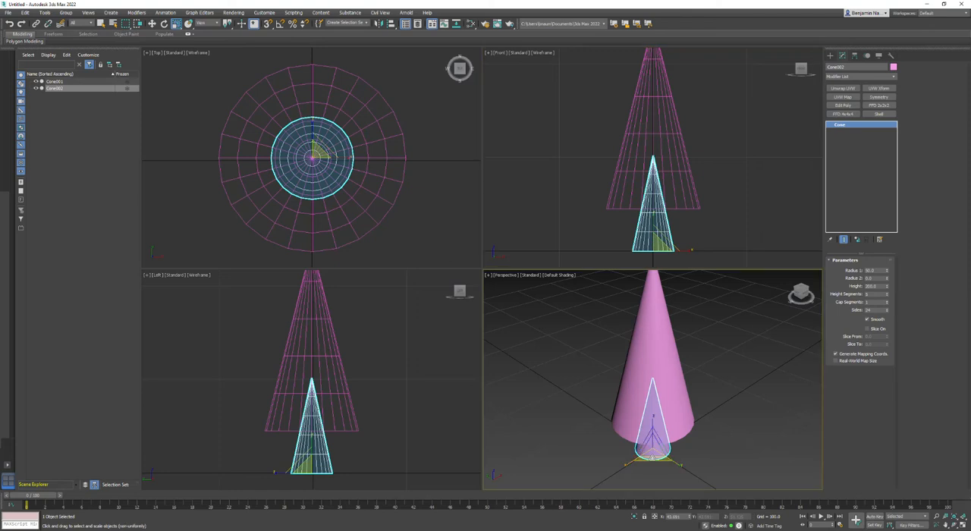
right_click(657, 450)
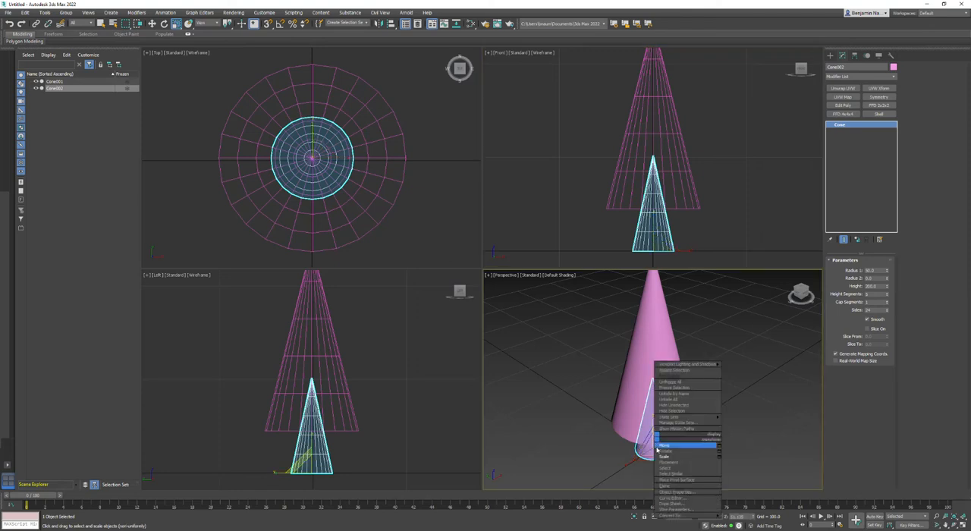
left_click(848, 418)
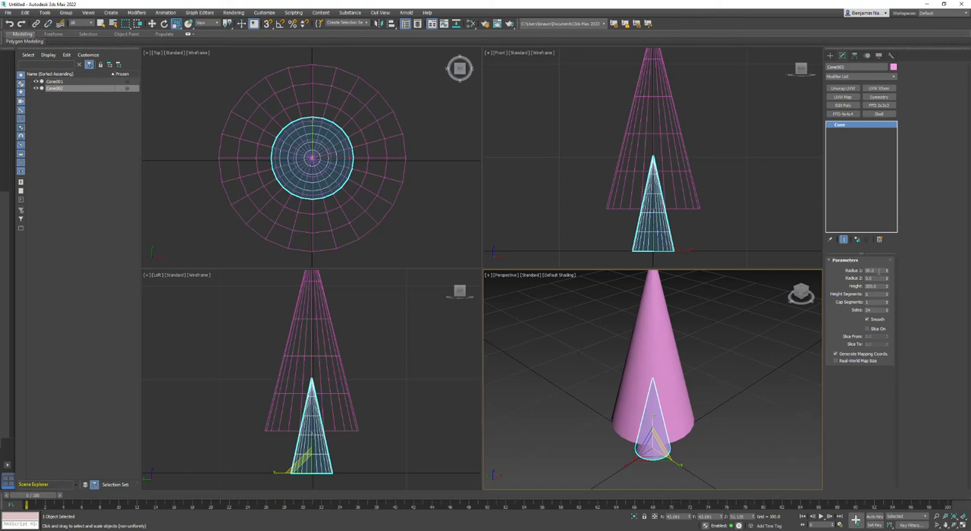
Make the cloned cone unique and adjust its parameters to Radius 1 25, Radius 2 about 13 and height 244 for a trunk.
mouse_move(886, 272)
left_mouse_down()
mouse_move(879, 241)
mouse_move(878, 267)
left_mouse_up()
left_click(857, 240)
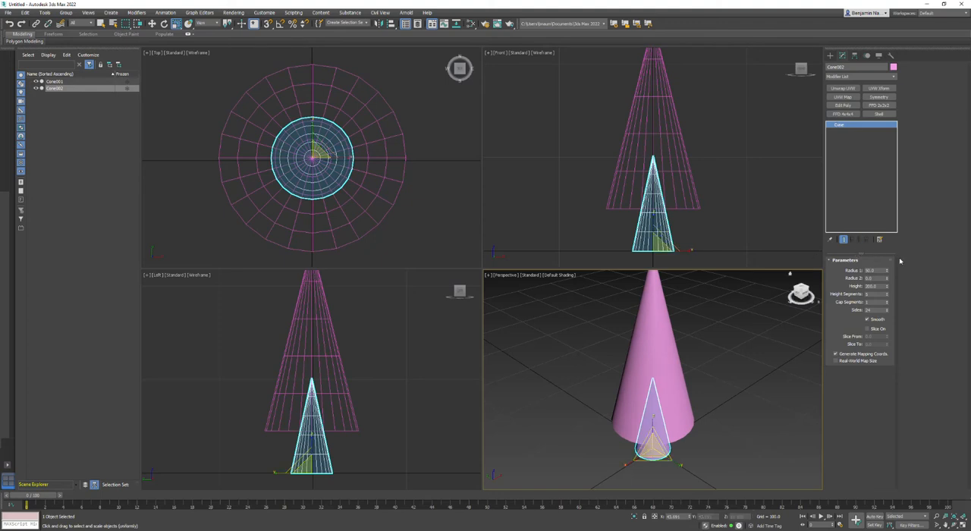
mouse_move(887, 272)
left_mouse_down()
mouse_move(887, 288)
mouse_move(886, 270)
left_mouse_up()
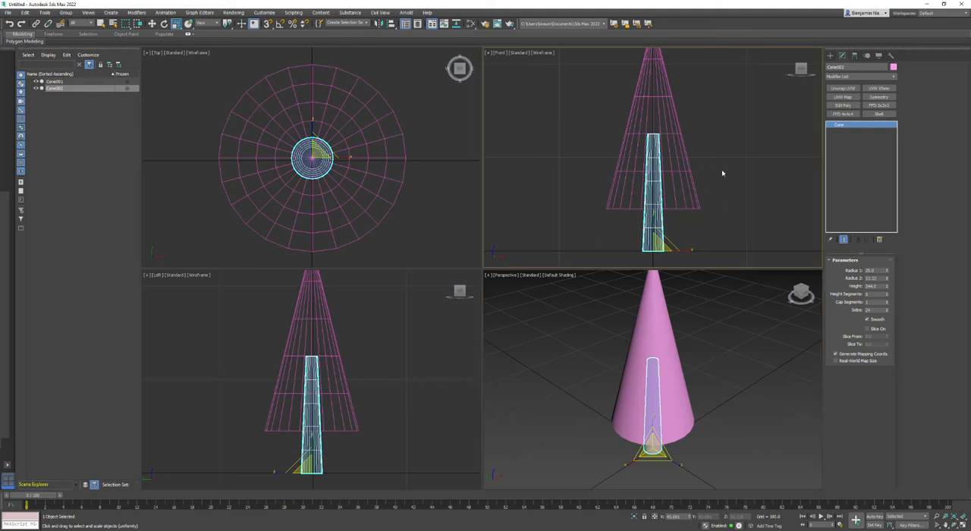
Clone the foliage cone as an instance and move the clone straight up to form a second, overlapping tier.
left_click(672, 206)
scroll(712, 186, "down", 3)
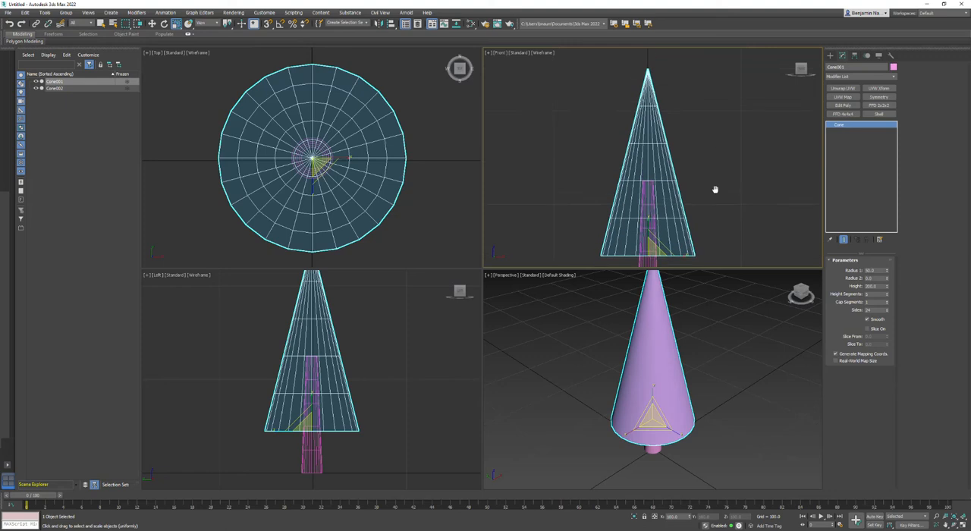
right_click(684, 195)
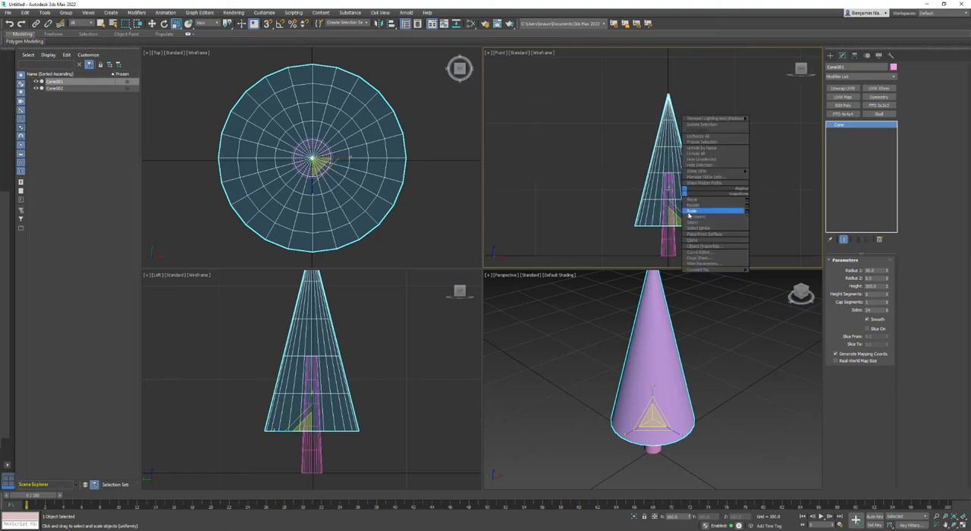
left_click(693, 240)
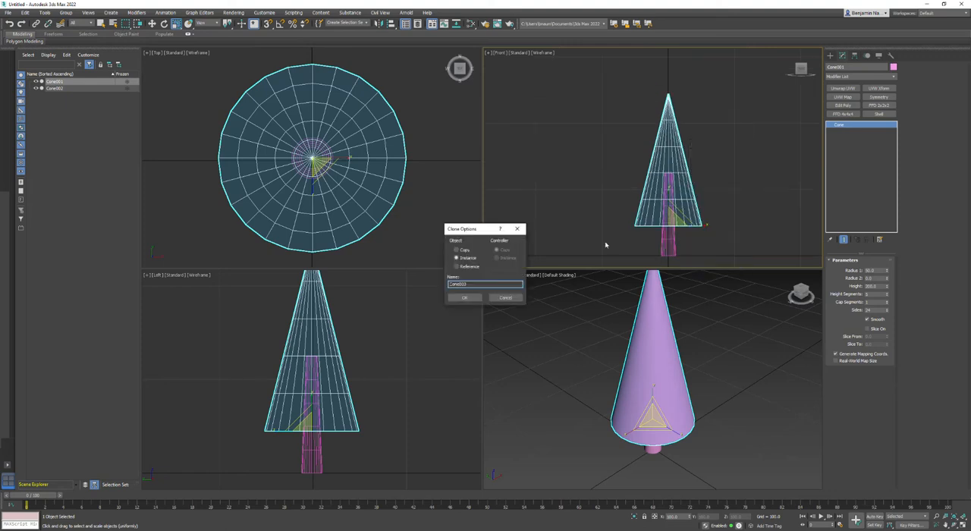
left_click(465, 298)
right_click(666, 188)
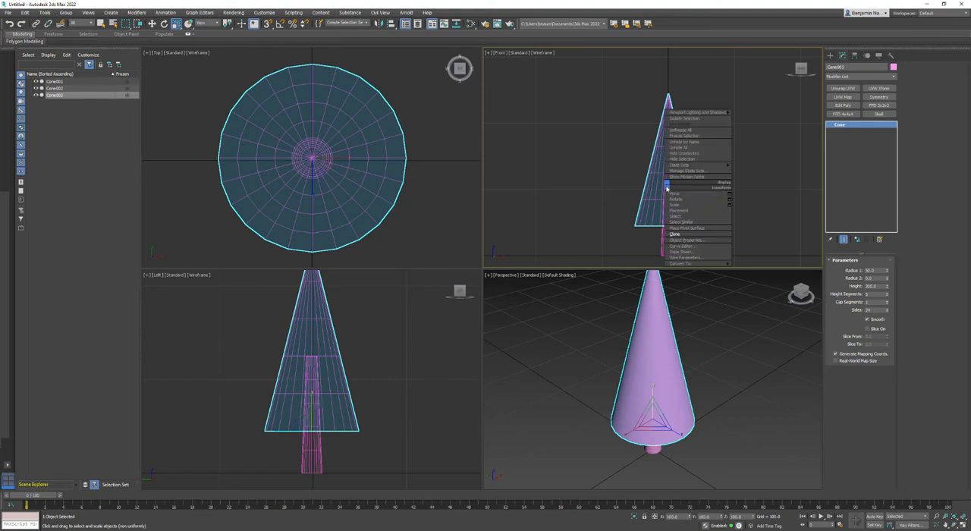
left_click(673, 194)
left_click_drag(669, 197, 672, 169)
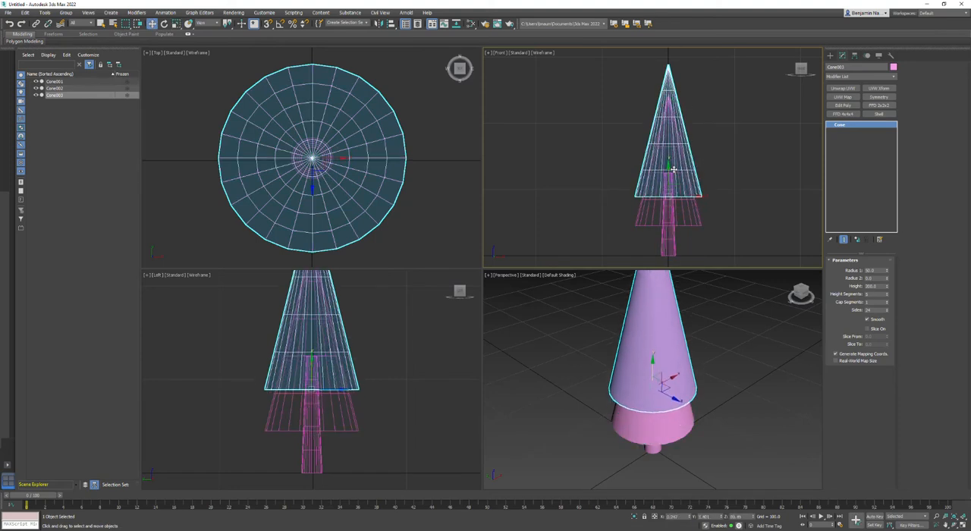
Clone the second foliage tier and move the new clone straight up to form the top tier.
right_click(687, 156)
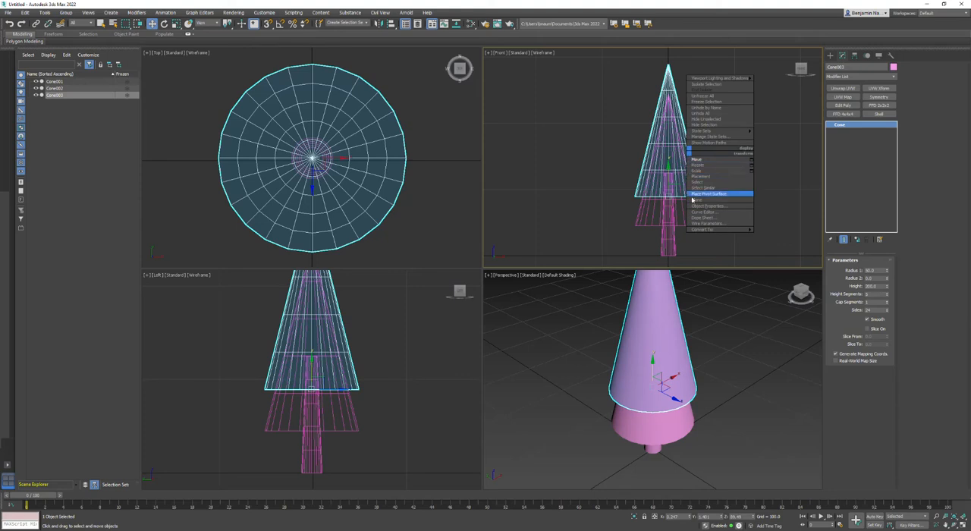
left_click(695, 201)
left_click(464, 297)
mouse_move(681, 174)
left_mouse_down()
mouse_move(681, 134)
mouse_move(680, 142)
left_mouse_up()
middle_click_drag(694, 149, 679, 197)
Scale the top foliage cone's height down slightly along the vertical axis, keeping its width.
right_click(676, 164)
left_click(691, 182)
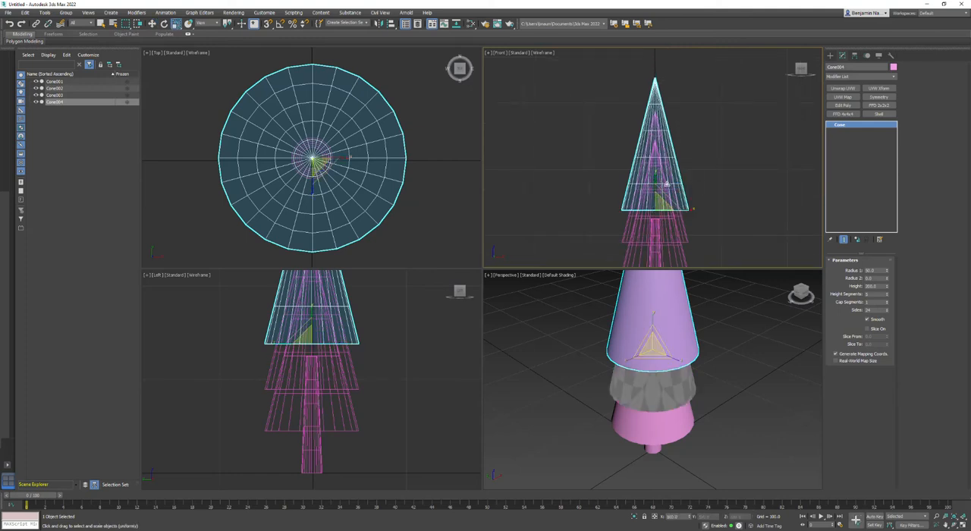
left_click_drag(655, 181, 654, 191)
middle_click_drag(693, 246, 698, 200)
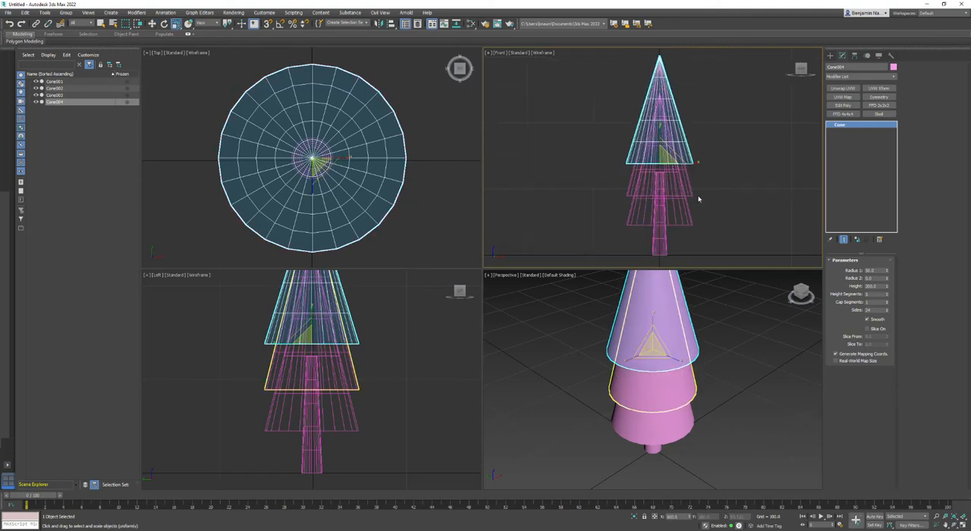
Scale the lowest foliage cone up in the XY plane to about 147%, leaving its height as it is.
left_click(681, 216)
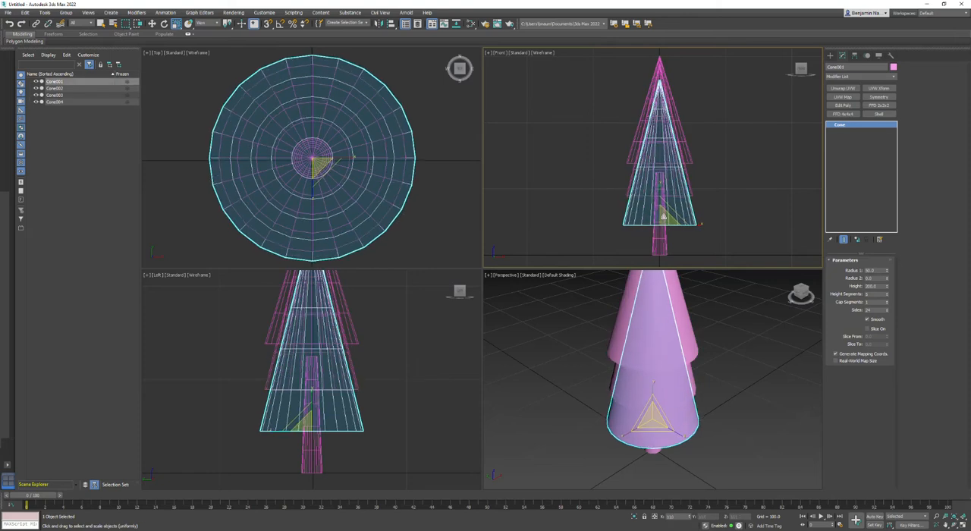
right_click(651, 430)
right_click(649, 431)
left_click(650, 433)
left_click_drag(652, 433, 653, 417)
scroll(689, 191, "up", 5)
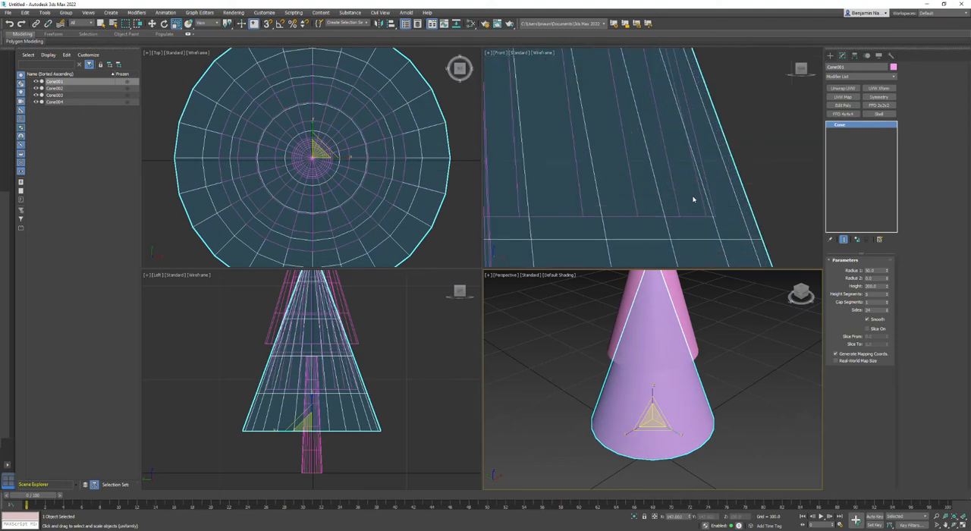
Scale the middle foliage cone to about 136% in the XY plane and its height to about 73%.
left_click(692, 217)
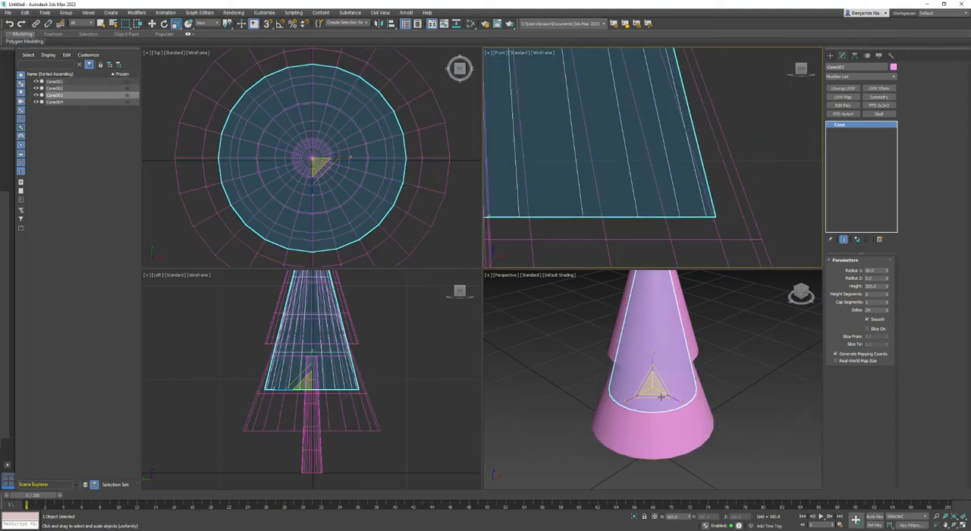
left_click_drag(651, 401, 650, 405)
middle_click_drag(773, 217, 753, 247)
scroll(752, 227, "down", 5)
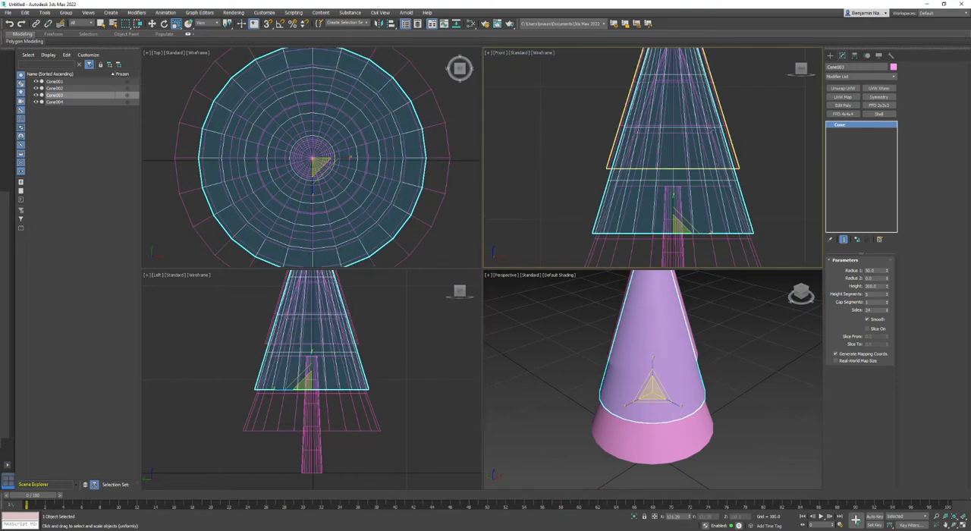
scroll(671, 319, "down", 3)
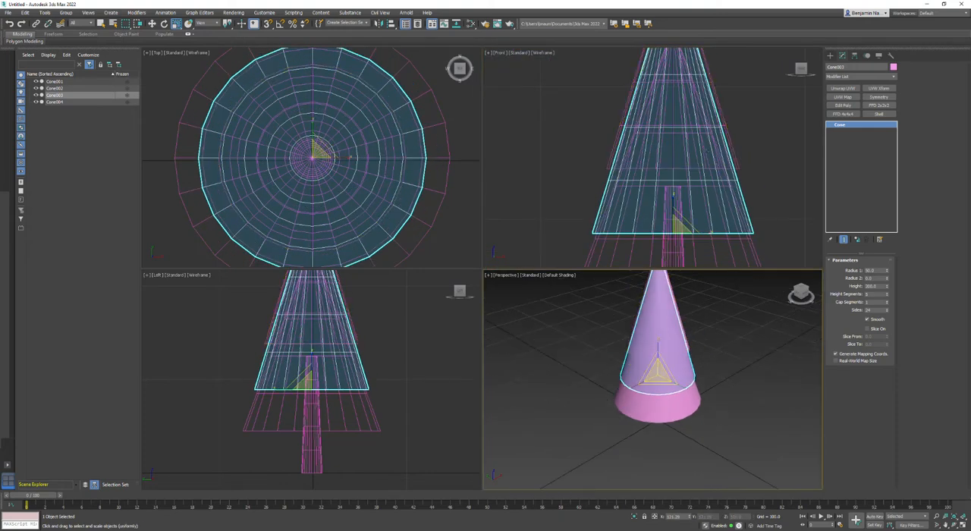
scroll(692, 193, "down", 4)
left_click_drag(682, 180, 681, 194)
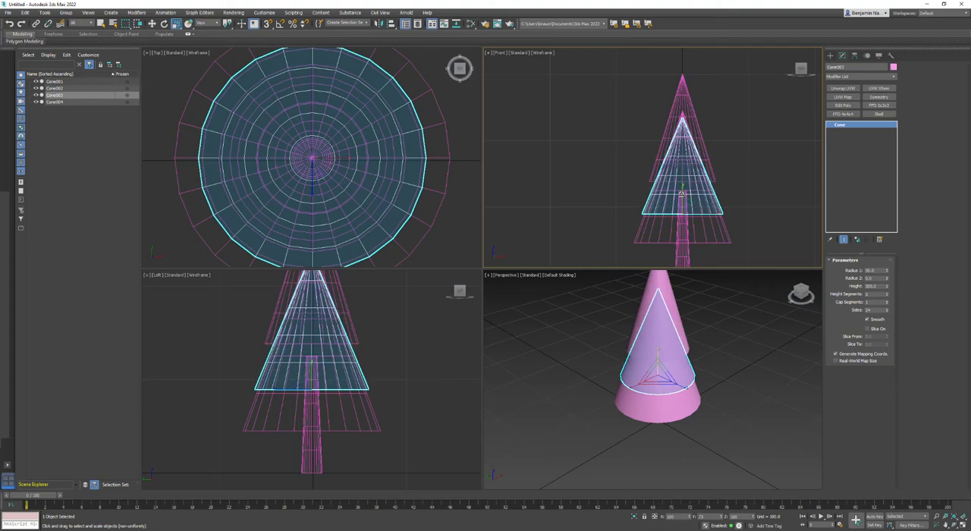
scroll(657, 367, "up", 3)
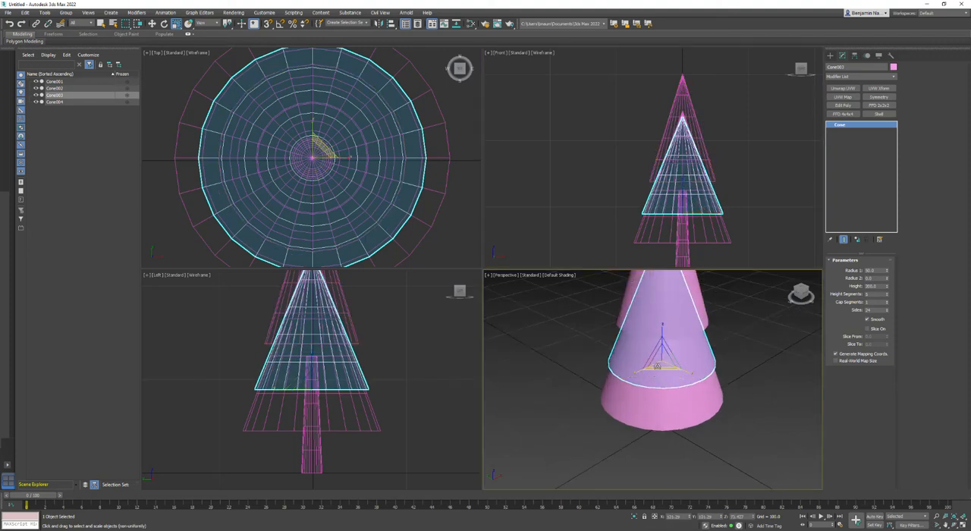
mouse_move(656, 367)
left_mouse_down()
mouse_move(656, 378)
mouse_move(656, 362)
left_mouse_up()
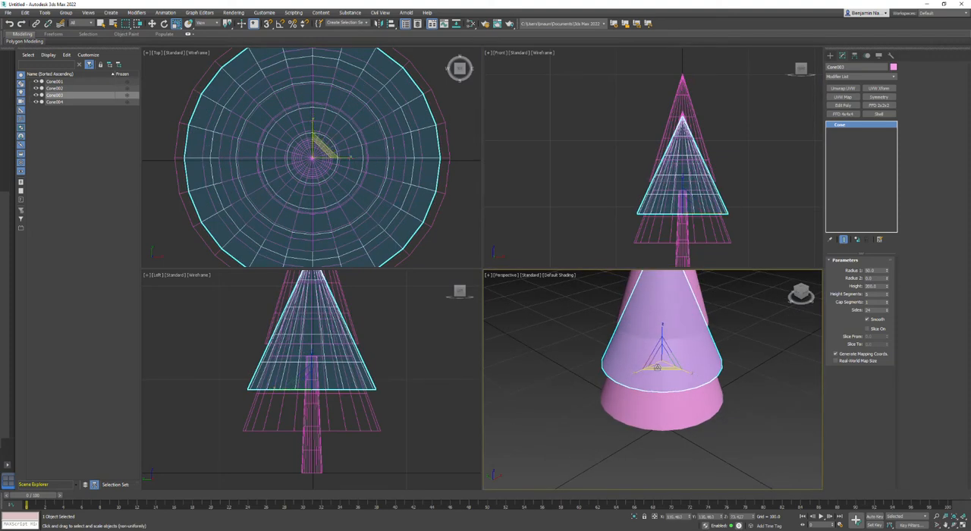
Scale the top foliage cone up in the XY plane to about 113%.
left_click(636, 281)
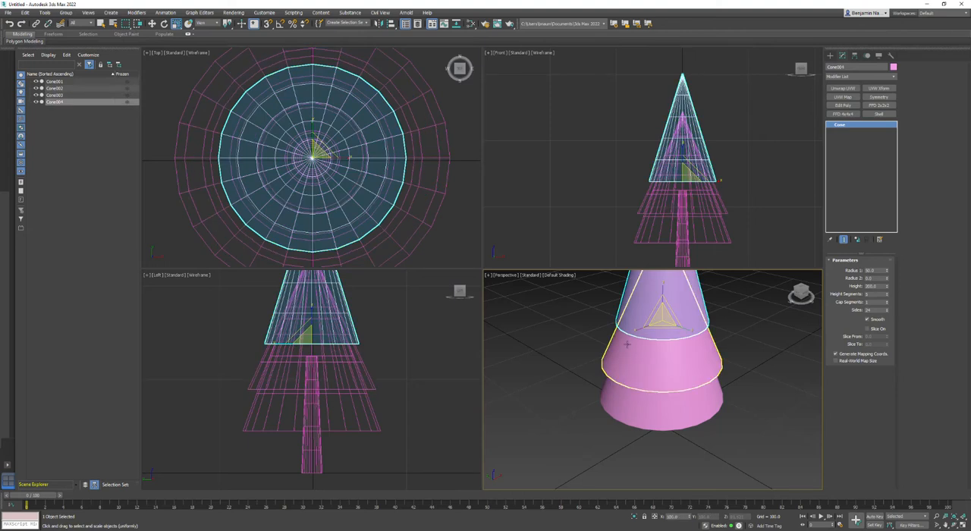
scroll(666, 326, "up", 1)
mouse_move(662, 325)
left_mouse_down()
mouse_move(663, 303)
mouse_move(663, 315)
left_mouse_up()
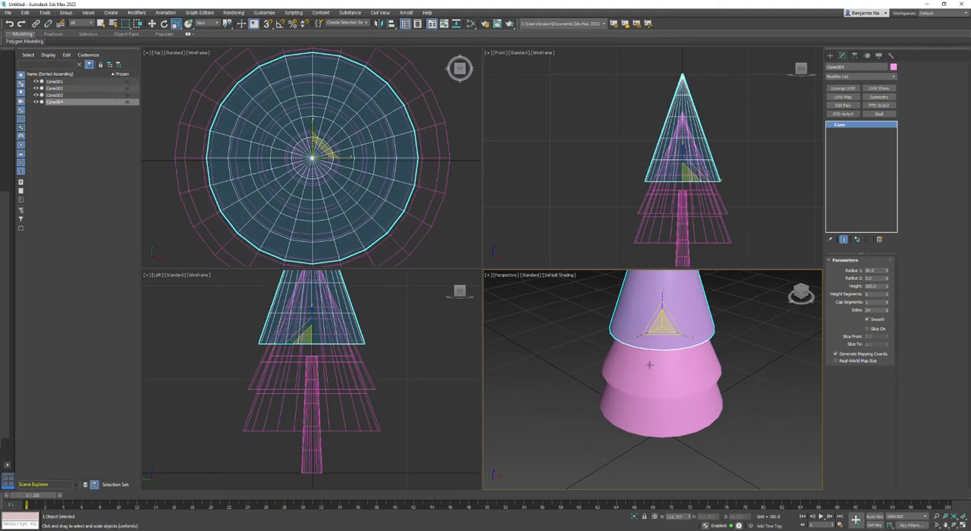
Widen the lowest foliage cone in the XY plane to about 174% and scale its height to about 71%.
left_click(658, 423)
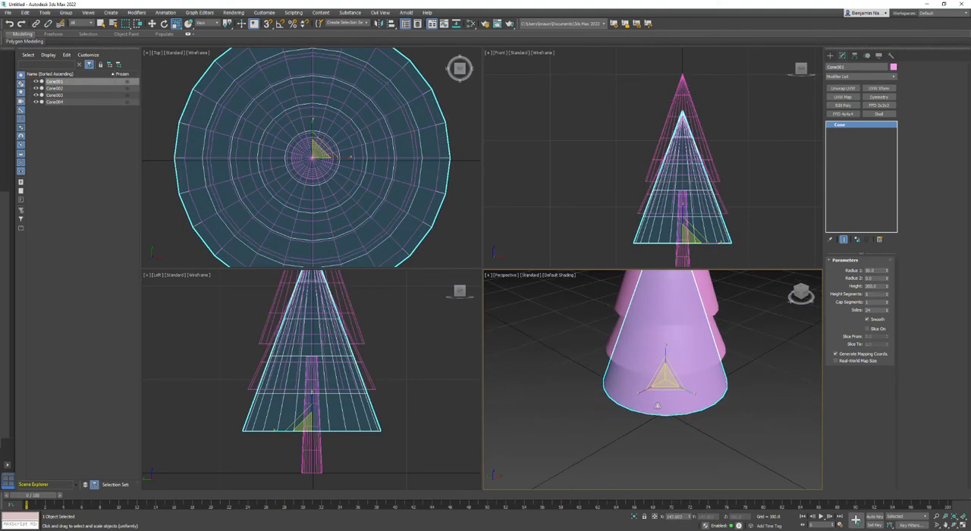
left_click_drag(666, 389, 666, 382)
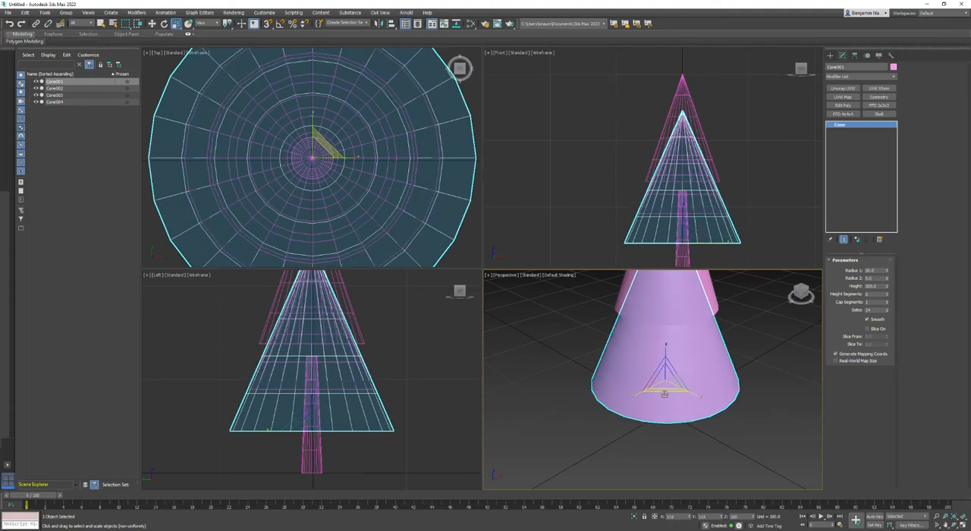
middle_click_drag(700, 223, 715, 197)
left_click_drag(697, 181, 697, 197)
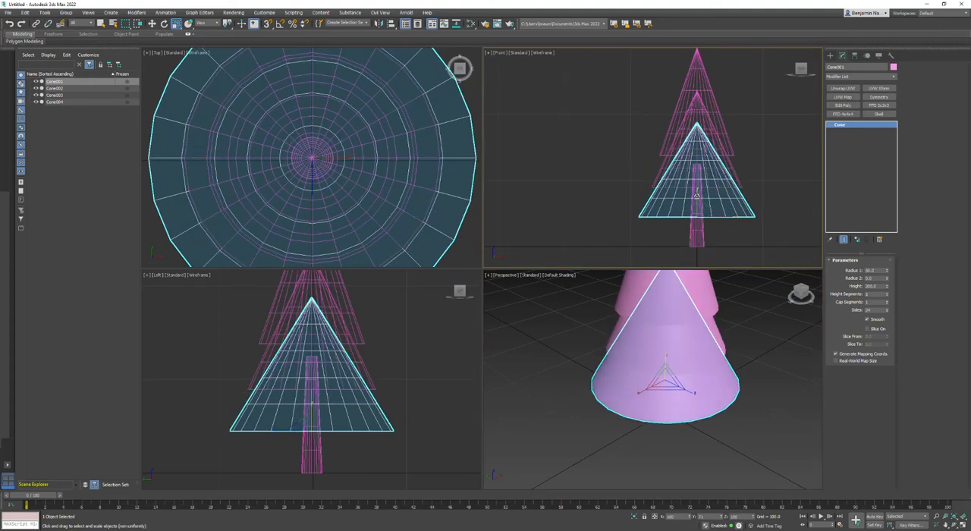
scroll(739, 333, "down", 3)
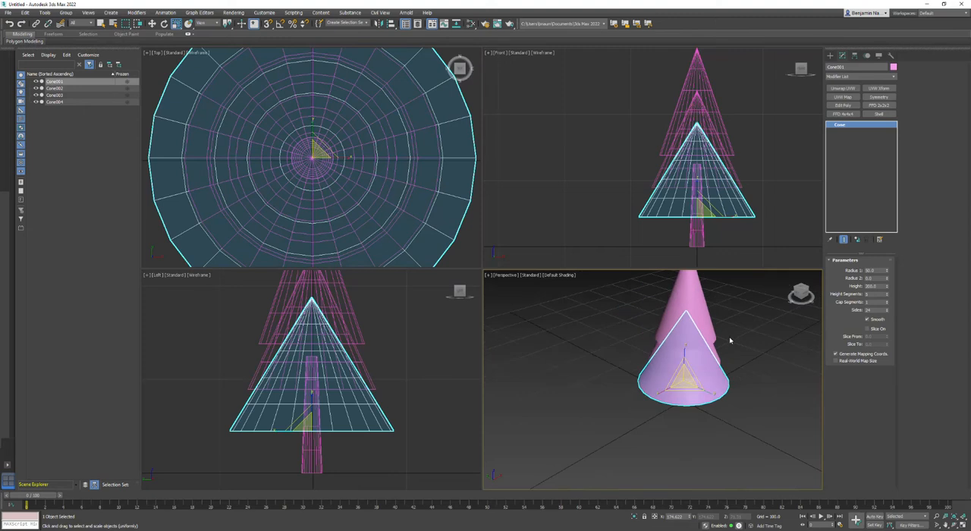
left_click(754, 362)
Scale the top foliage cone down slightly so it is proportionate to the two lower tiers.
middle_click_drag(754, 362, 734, 407)
mouse_move(805, 296)
left_mouse_down()
mouse_move(801, 281)
mouse_move(804, 291)
left_mouse_up()
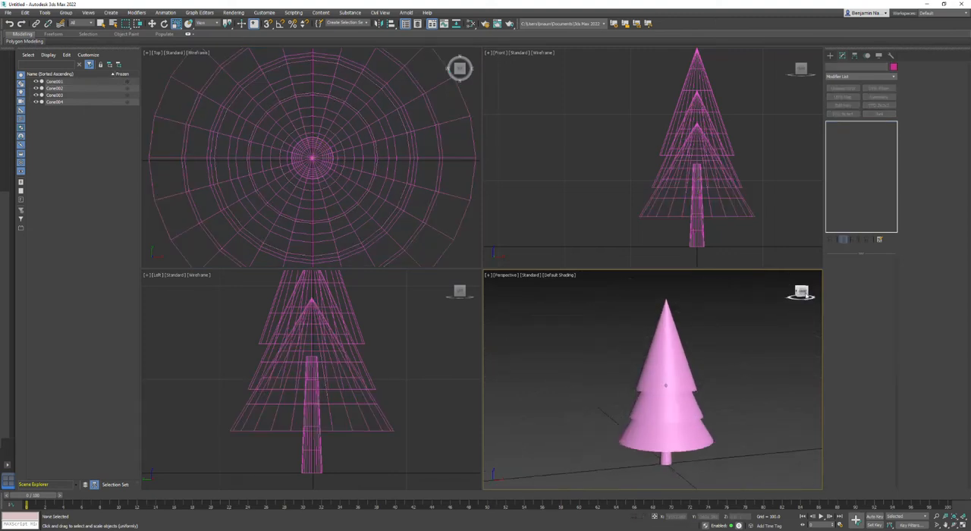
left_click(660, 364)
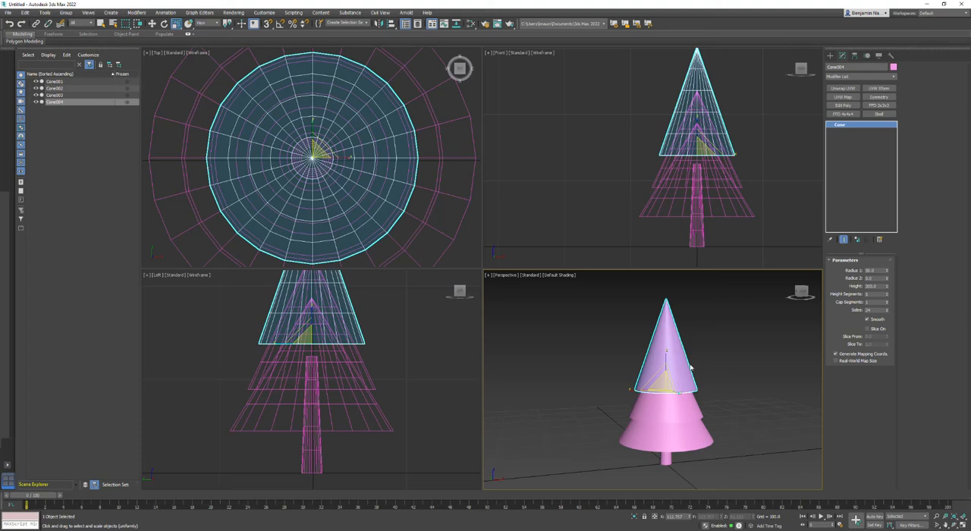
middle_click_drag(693, 183, 692, 192)
scroll(667, 396, "up", 3)
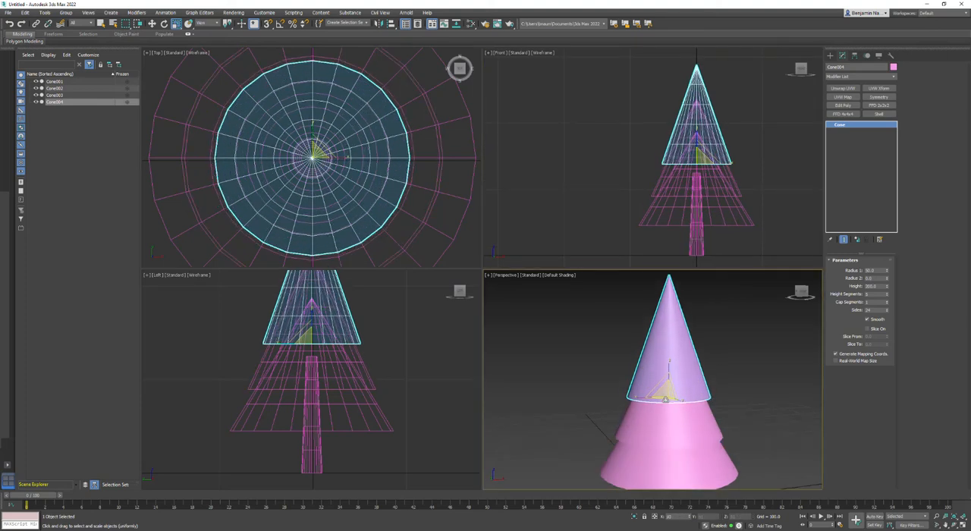
left_click(737, 370)
scroll(735, 374, "down", 3)
middle_click_drag(752, 420, 733, 393)
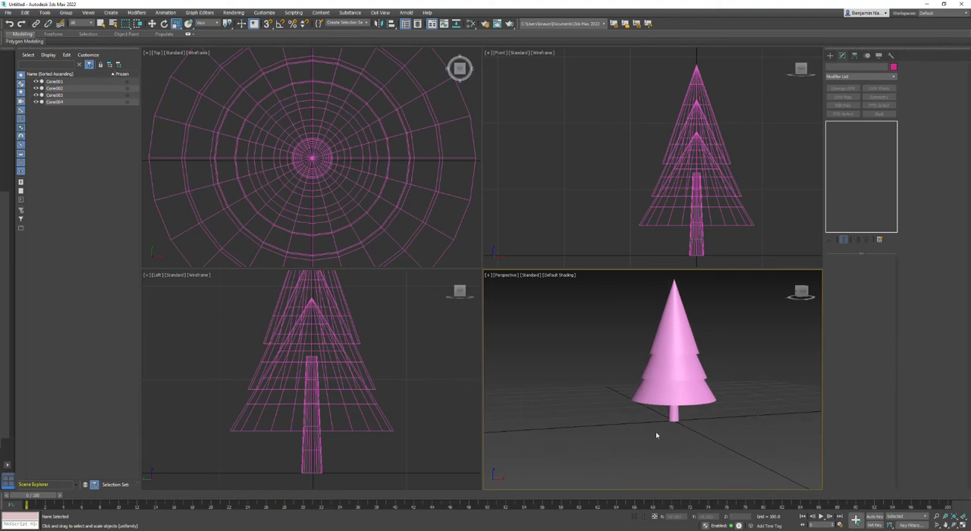
Change the trunk cone's object color to orange-brown from the basic color palette.
left_click_drag(639, 442, 716, 414)
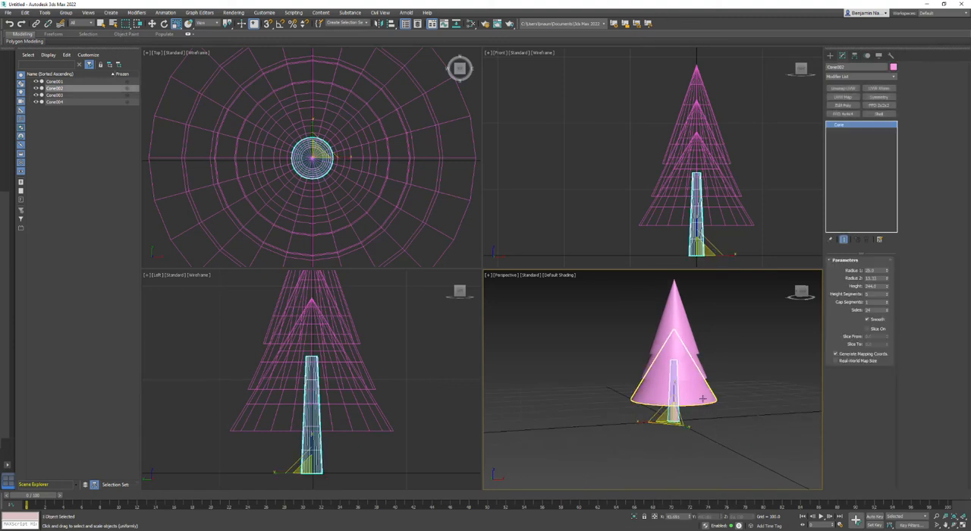
left_click(892, 67)
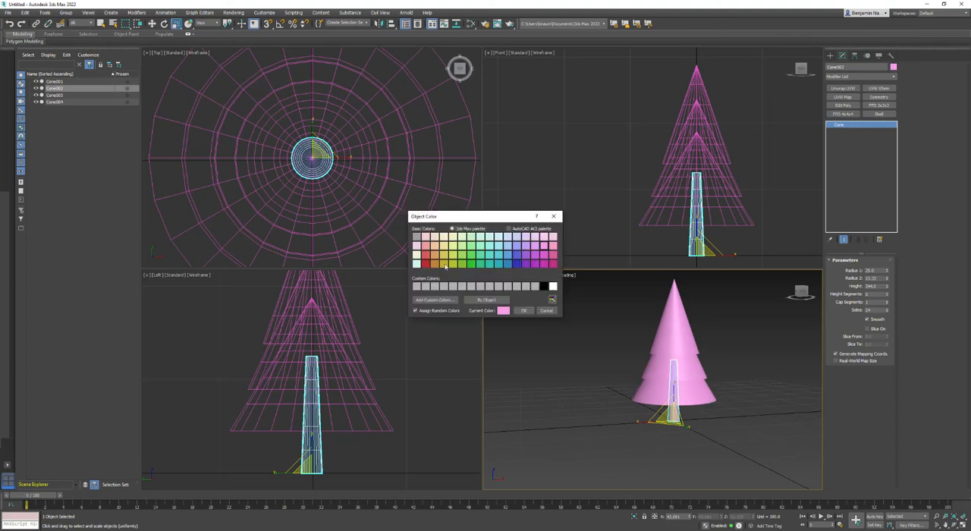
left_click(436, 264)
left_click(523, 310)
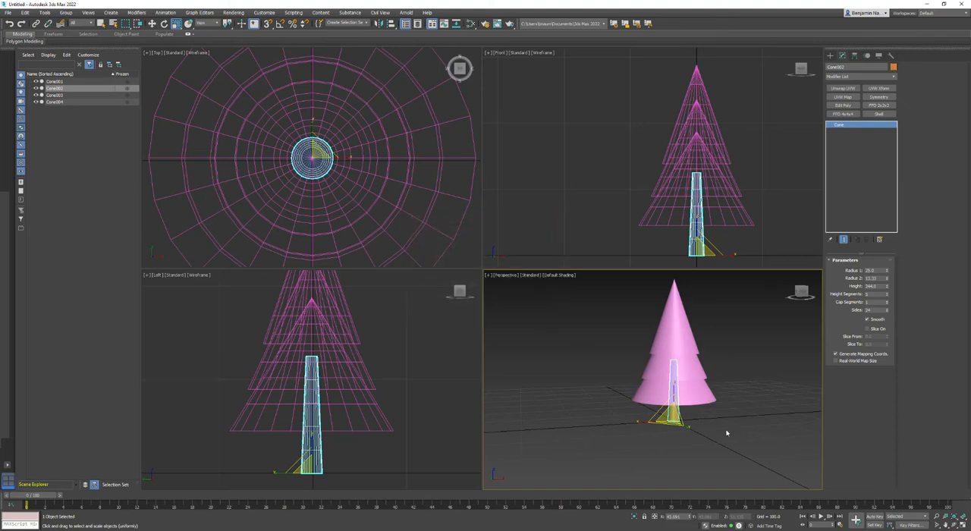
Change the object color of all three foliage cones to green from the basic color palette.
left_click(728, 323)
left_click_drag(695, 405, 696, 406)
left_click(892, 67)
left_click(470, 263)
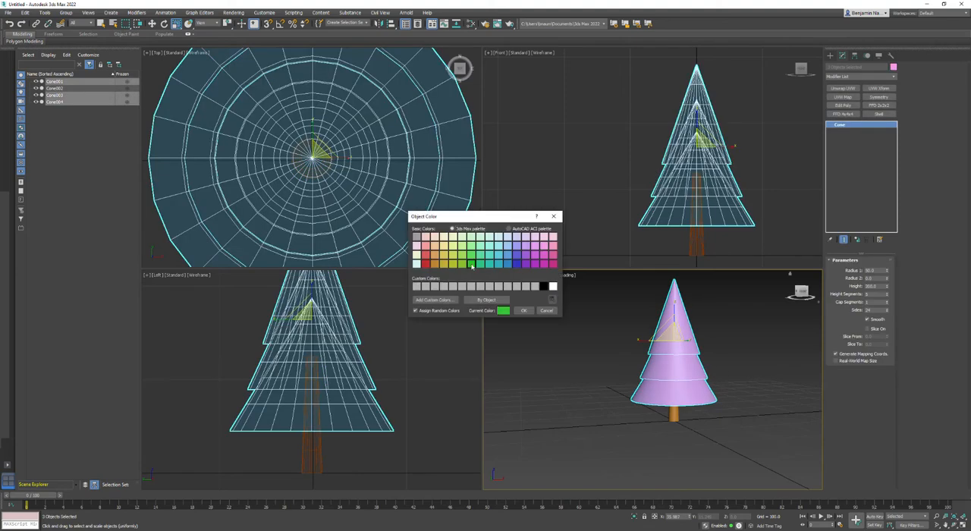
left_click(523, 310)
left_click(777, 446)
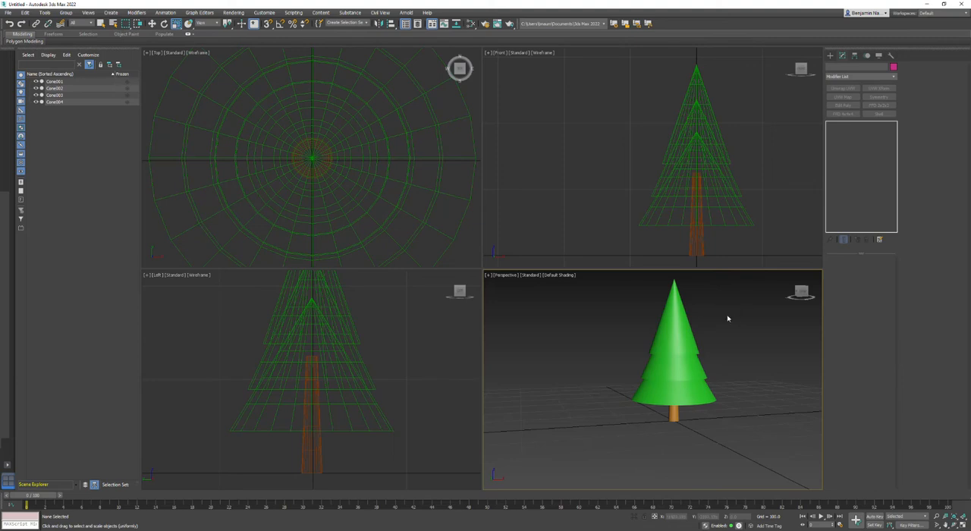
Group the trunk and all three foliage cones under the name Tree.
left_click_drag(744, 316, 580, 460)
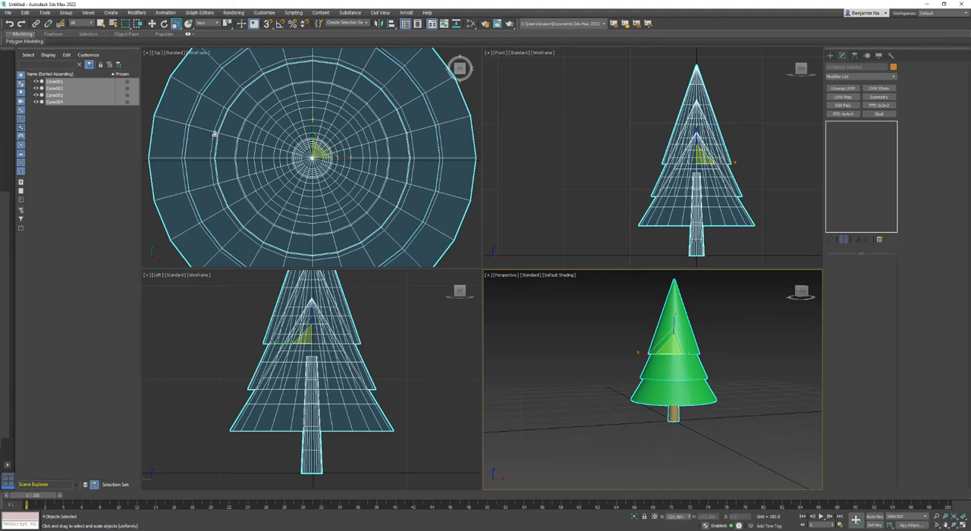
left_click(66, 12)
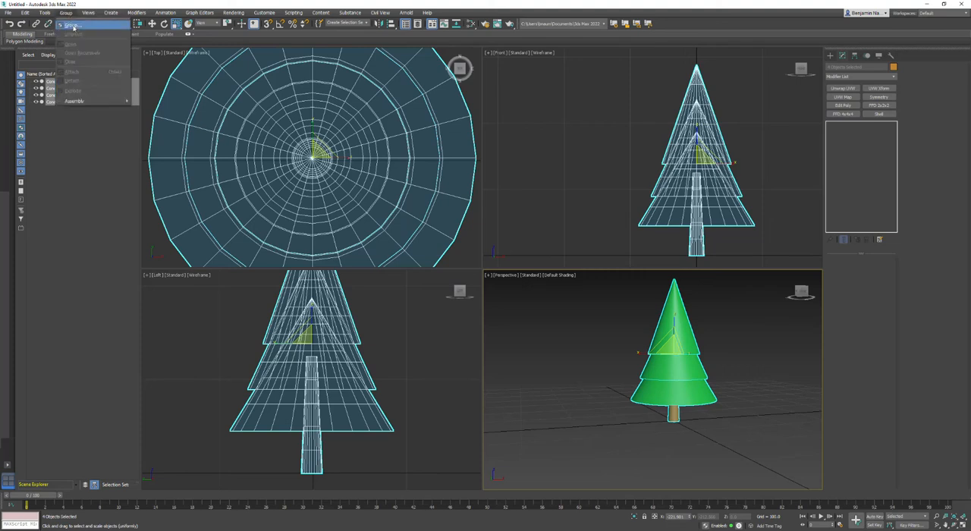
left_click(72, 26)
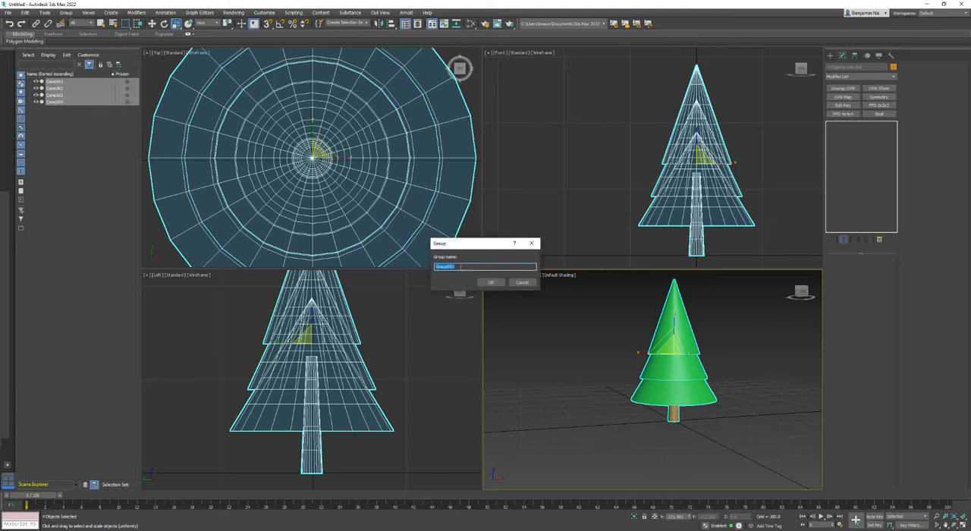
type("Tree")
key("Return")
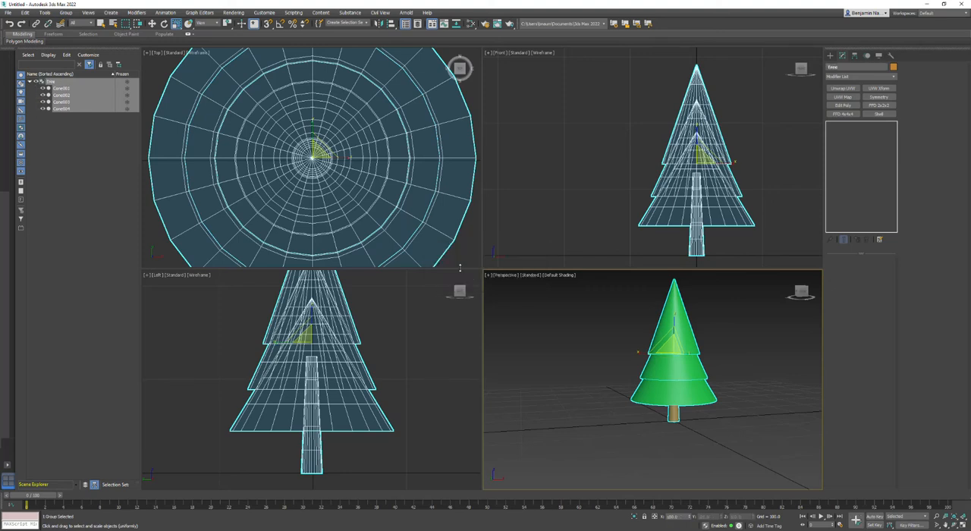
Reselect the Tree group and set its transform center to Use Pivot Point Center.
left_click(755, 405)
left_click(683, 353)
left_click(599, 438)
left_click(276, 203)
left_click(226, 24)
left_click(228, 35)
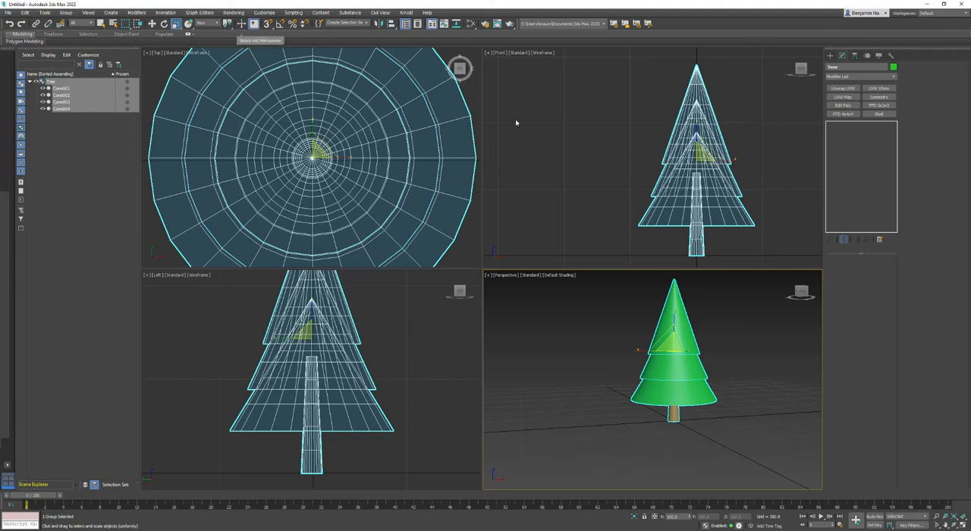
Move only the Tree group's pivot down to the base of the trunk by setting its Z position to 0.
left_click(855, 56)
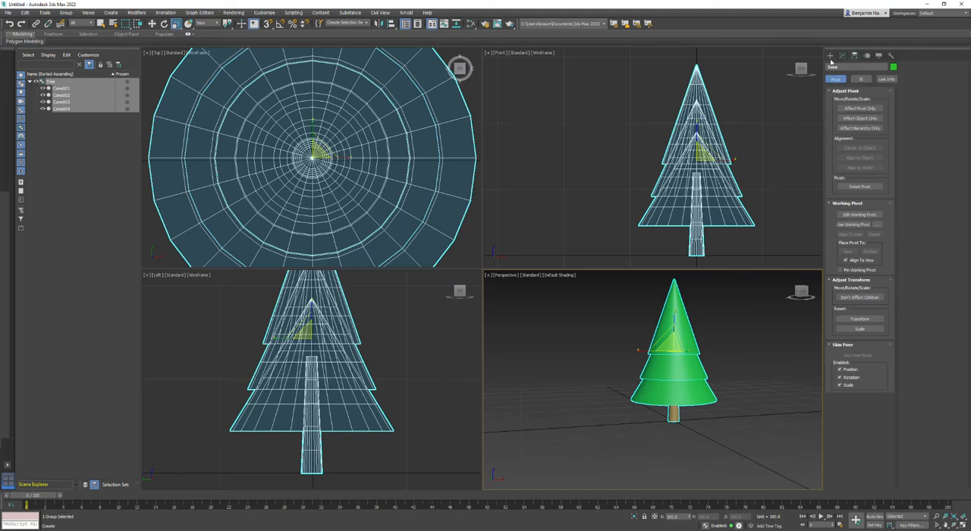
left_click(829, 57)
left_click(841, 57)
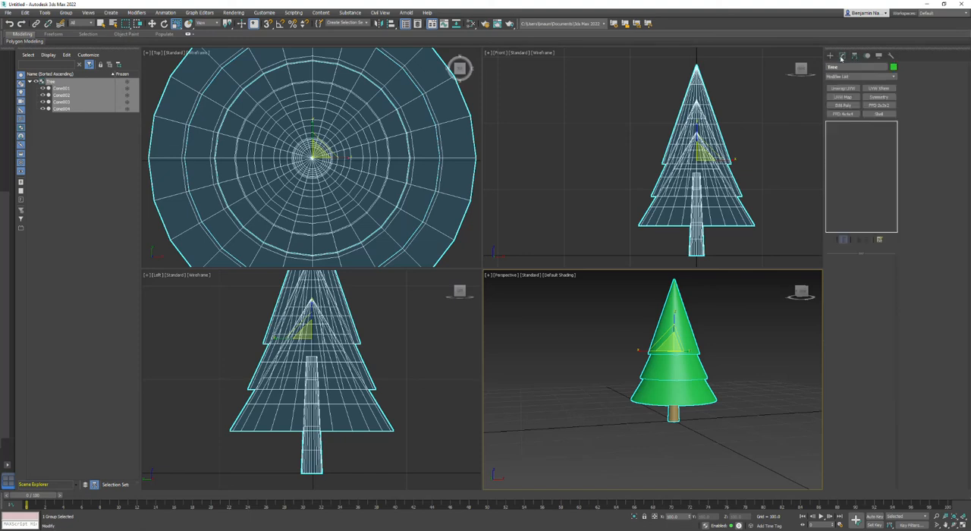
left_click(854, 59)
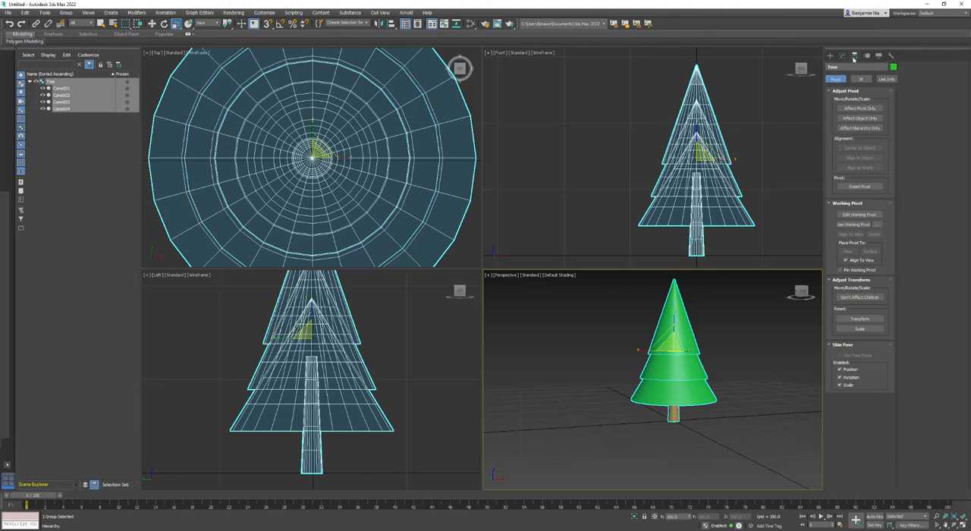
left_click(852, 109)
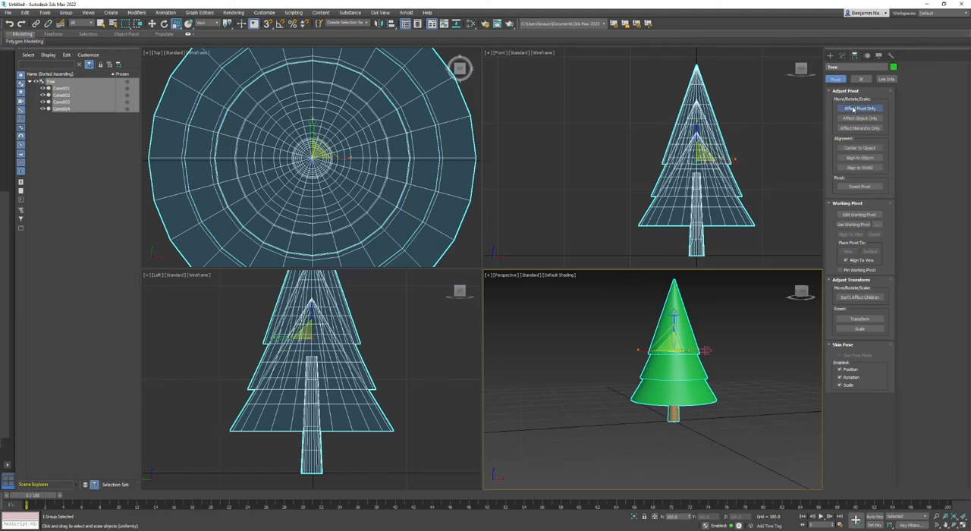
left_click(152, 23)
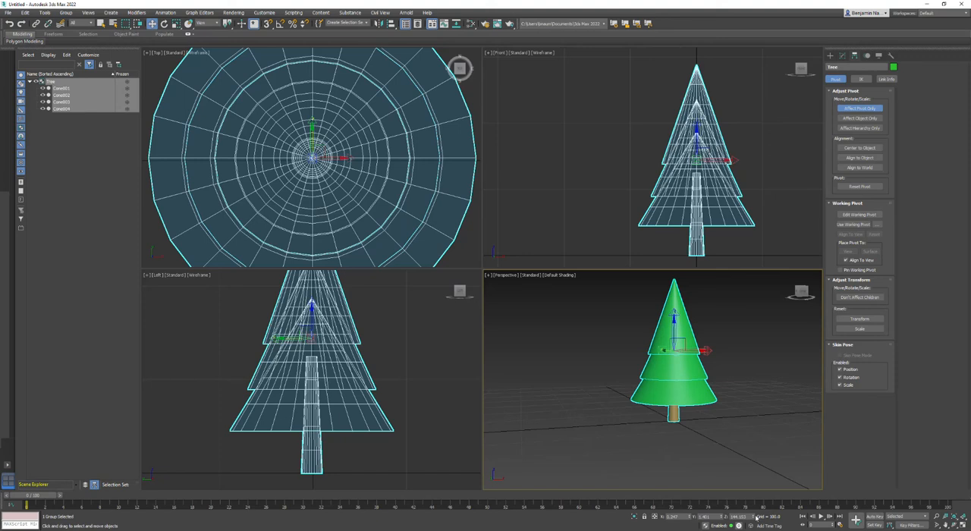
double_click(747, 517)
type("0")
key("Return")
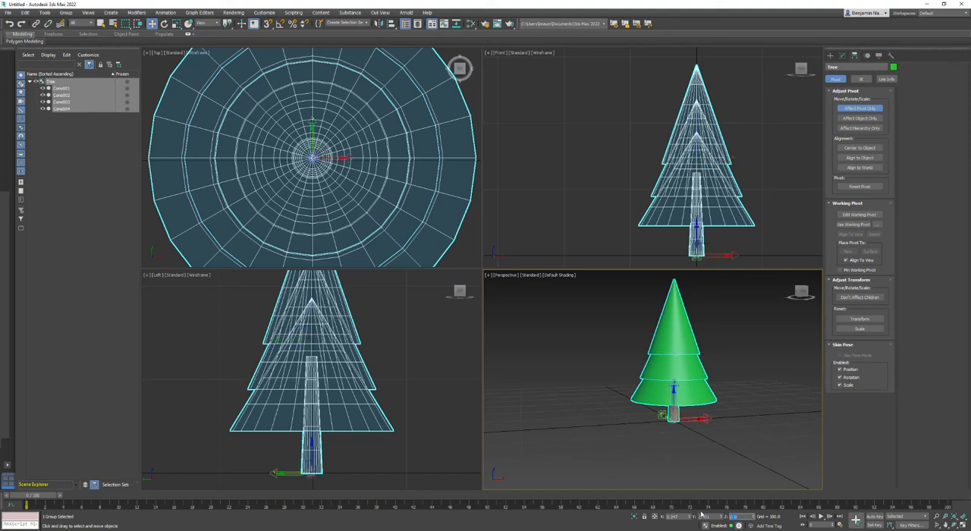
left_click(859, 108)
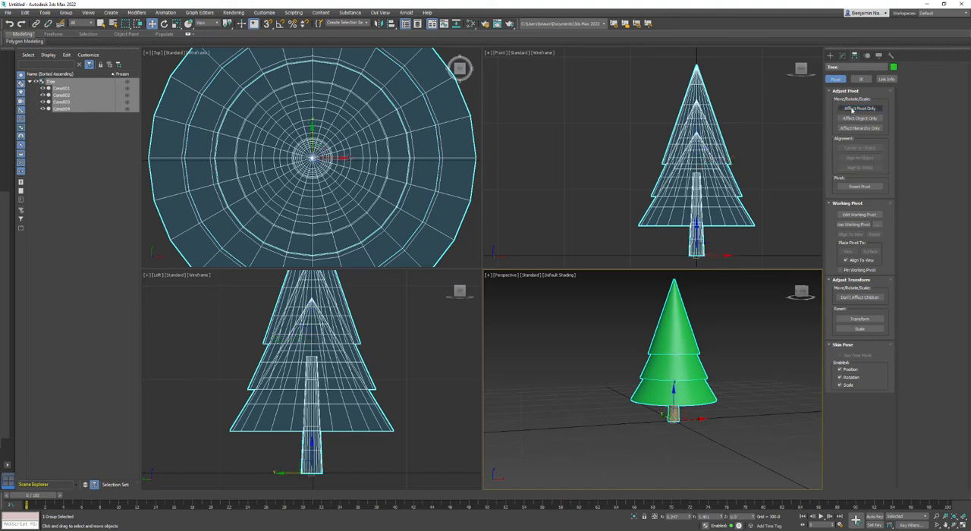
Clone the Tree group and move the clone diagonally behind the original, to its right.
scroll(660, 417, "down", 3)
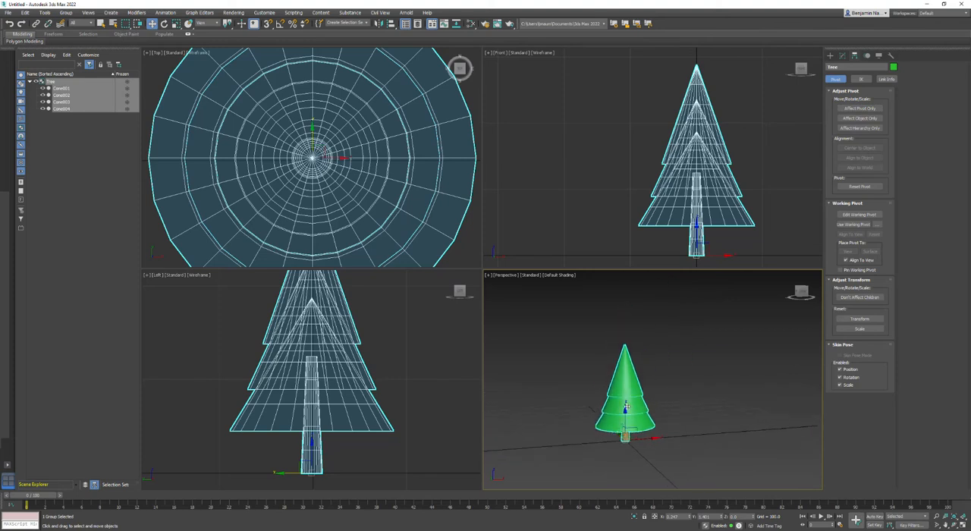
right_click(626, 407)
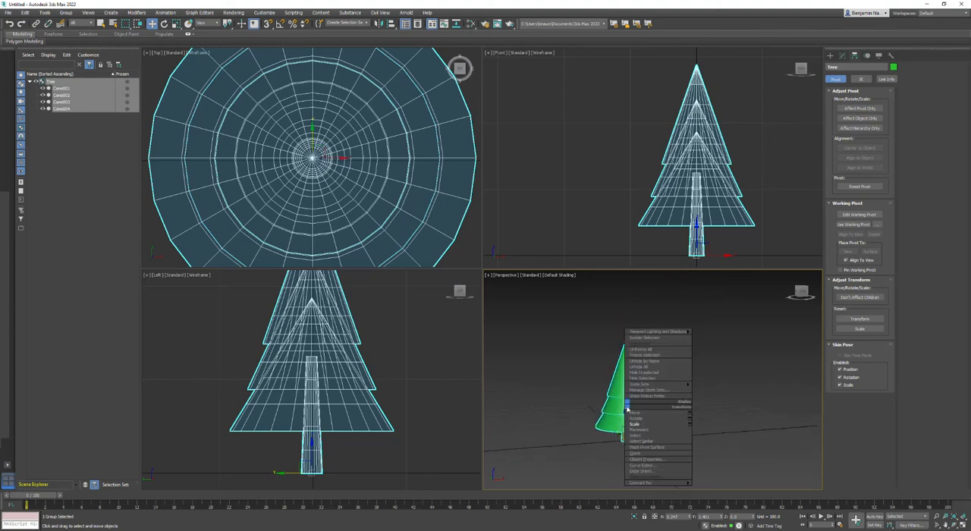
left_click(635, 458)
left_click(464, 298)
scroll(369, 172, "down", 4)
left_click_drag(327, 163, 411, 72)
middle_click_drag(672, 411, 679, 378)
Scale the cloned tree vertically from its base so it stands slightly taller than the original.
right_click(663, 381)
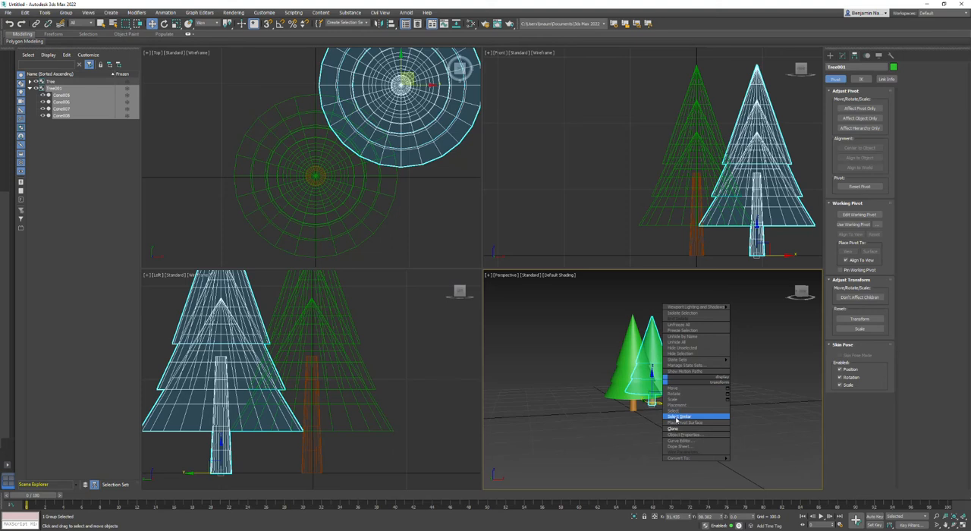
left_click(672, 399)
left_click_drag(650, 373, 650, 397)
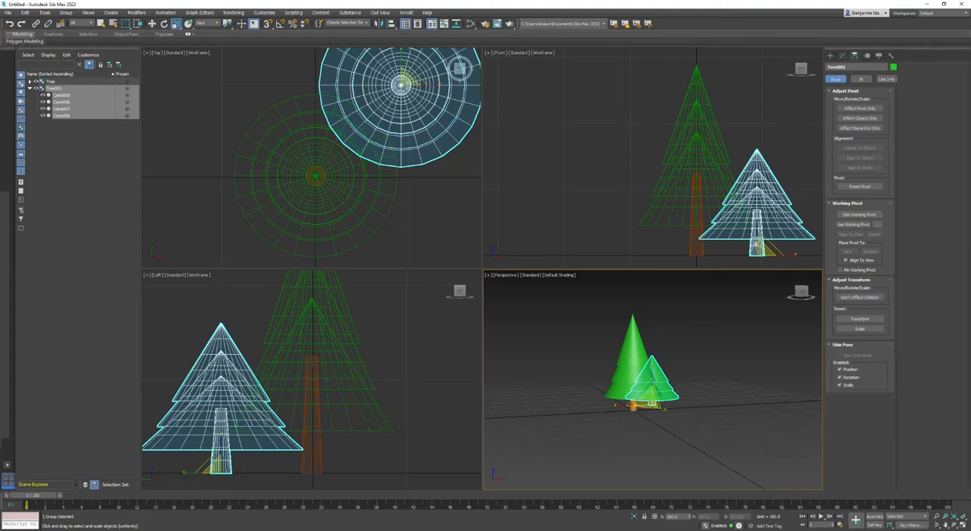
right_click(759, 228)
right_click(758, 218)
left_click(759, 221)
mouse_move(755, 223)
left_mouse_down()
mouse_move(758, 163)
mouse_move(761, 266)
mouse_move(760, 220)
left_mouse_up()
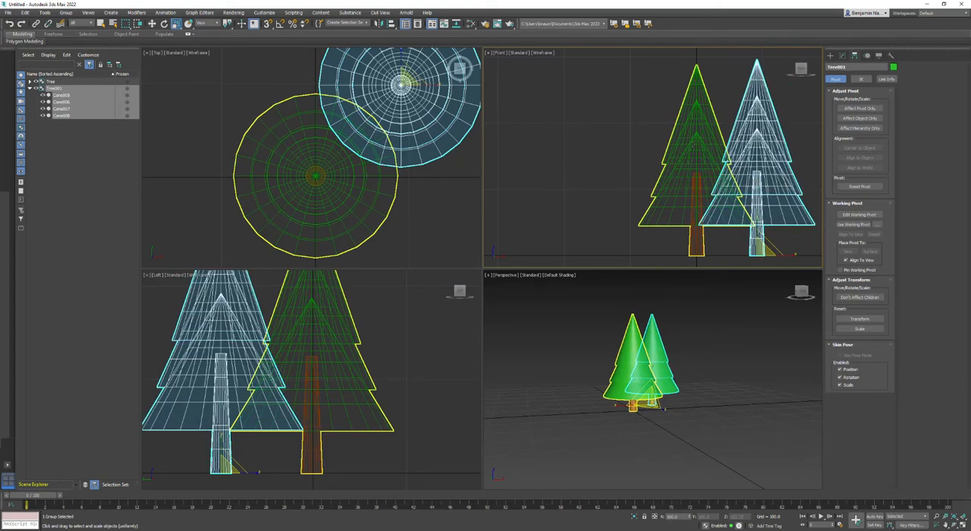
Clone the original tree as a copy and move it behind and to the left of the original.
left_click(635, 347)
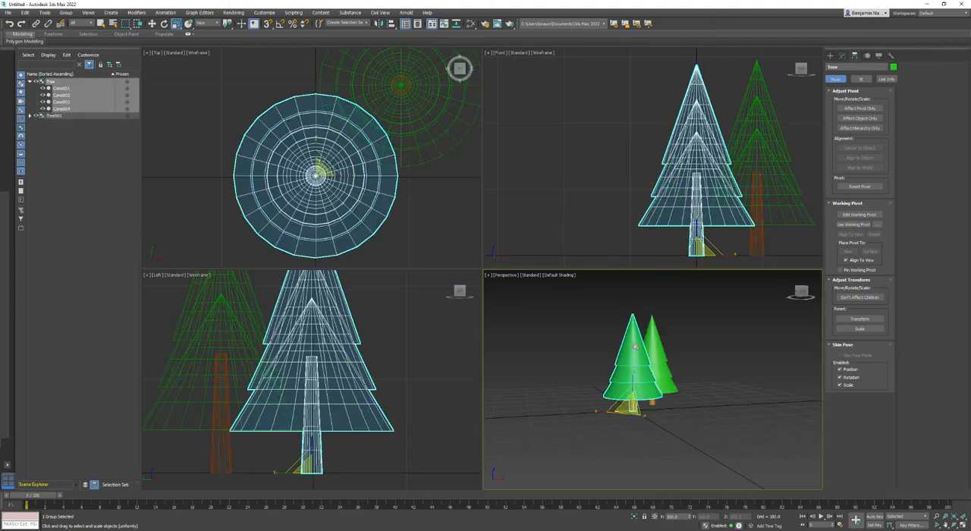
right_click(635, 348)
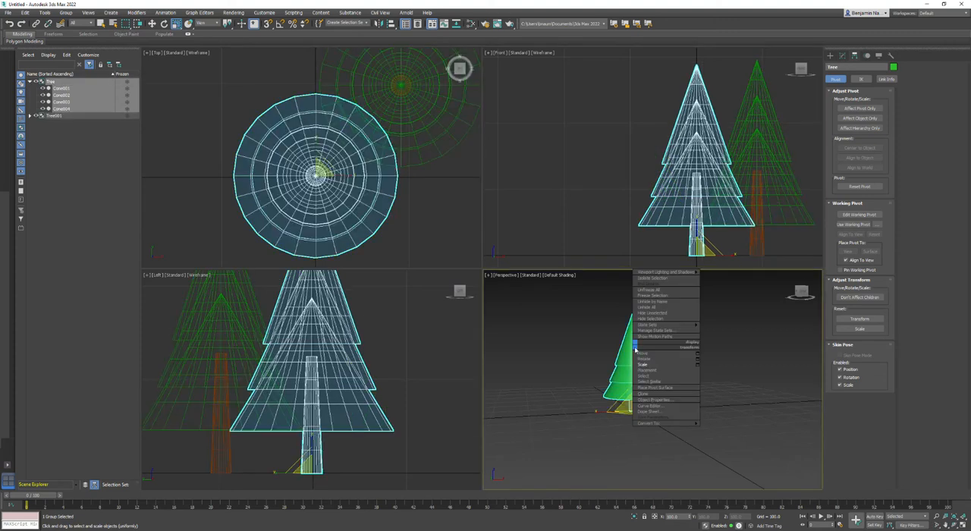
left_click(646, 395)
left_click(465, 251)
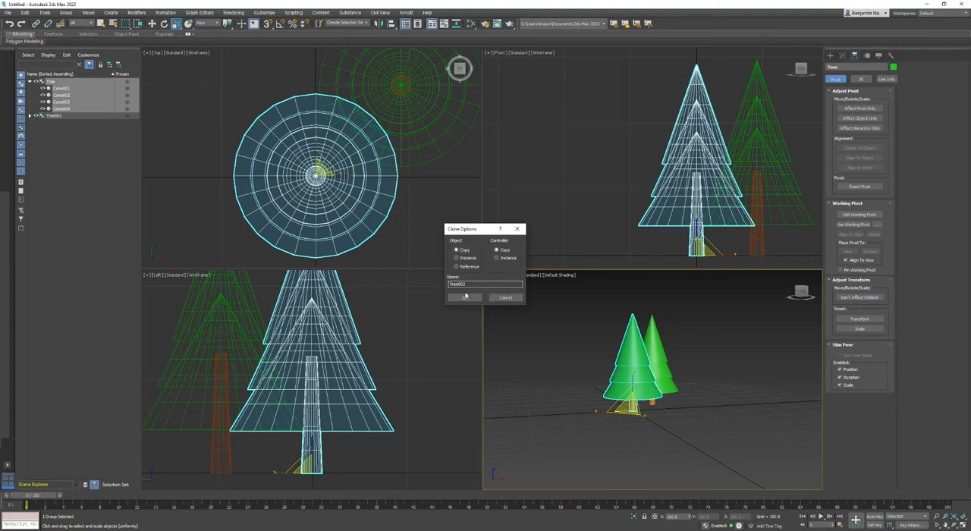
left_click(465, 297)
middle_click_drag(297, 142, 377, 175)
right_click(373, 169)
left_click(381, 176)
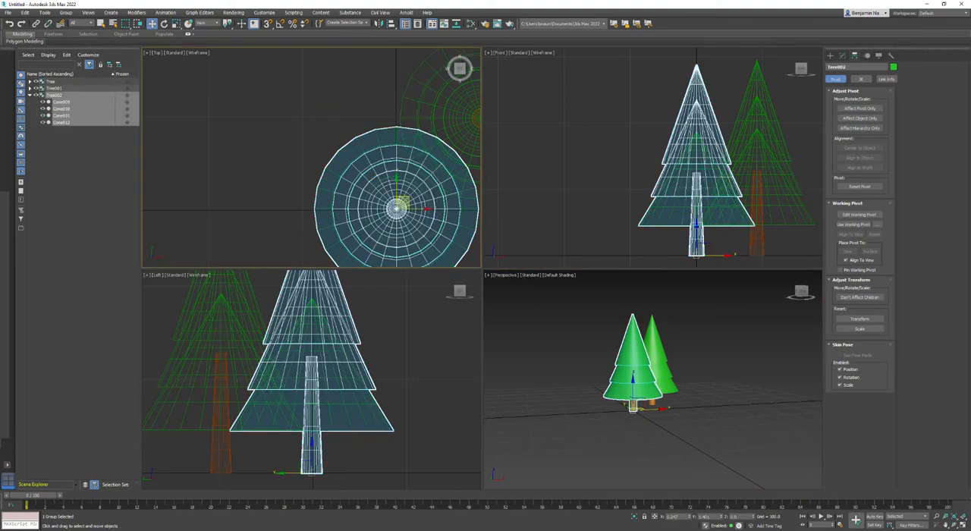
left_click_drag(395, 199, 248, 117)
Center the third tree's pivot to the object, try scaling it about that pivot, and delete this tree.
left_click(857, 108)
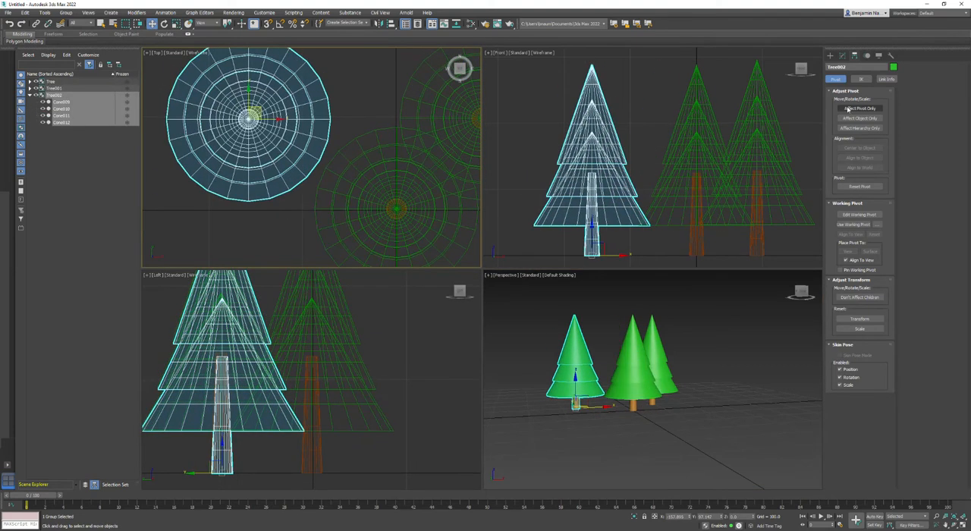
left_click(860, 148)
left_click(872, 110)
right_click(599, 162)
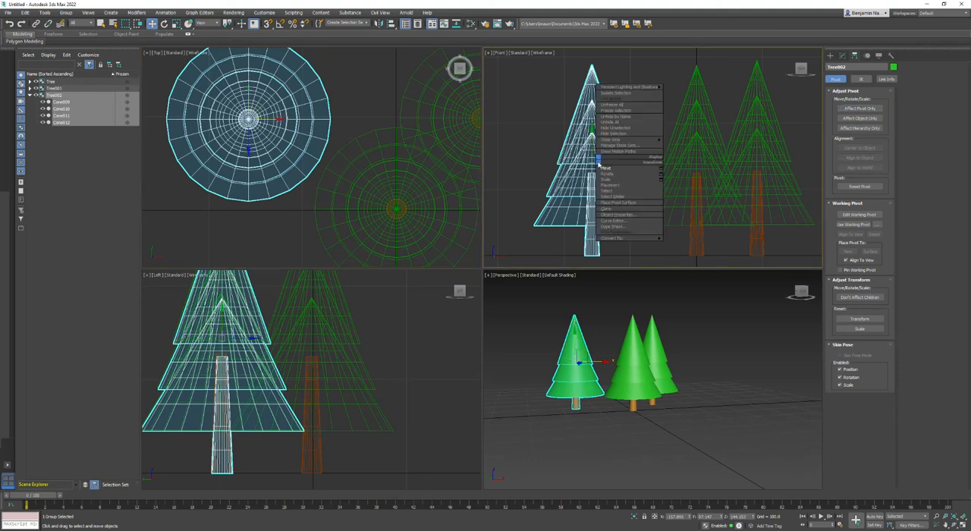
left_click(620, 180)
left_click_drag(593, 129, 605, 150)
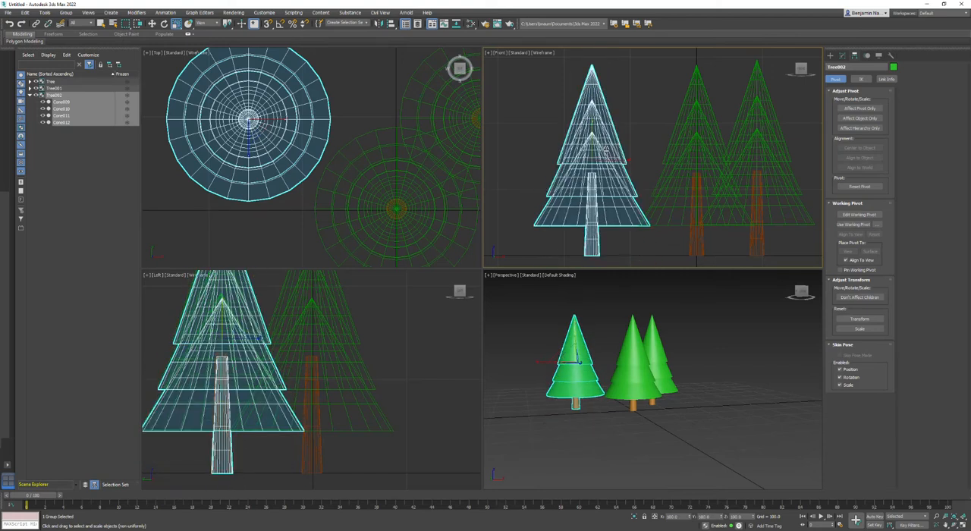
key("Delete")
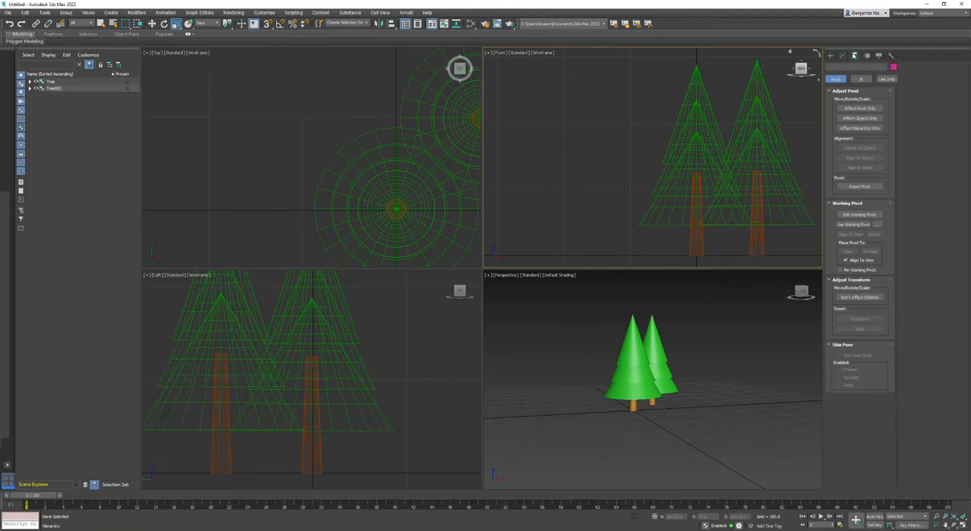
Scale the rear cloned tree's height up from its base so it stands well above the original.
left_click(768, 118)
left_click(859, 108)
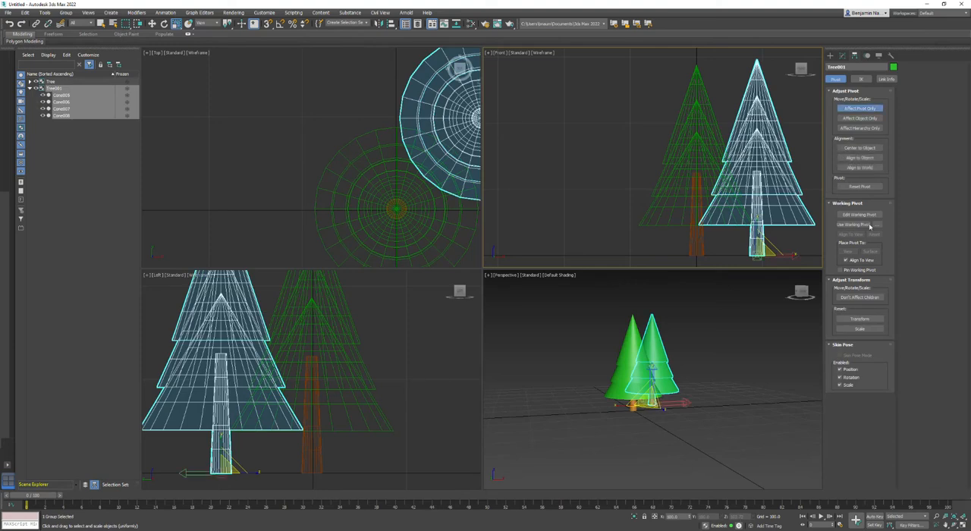
left_click(859, 109)
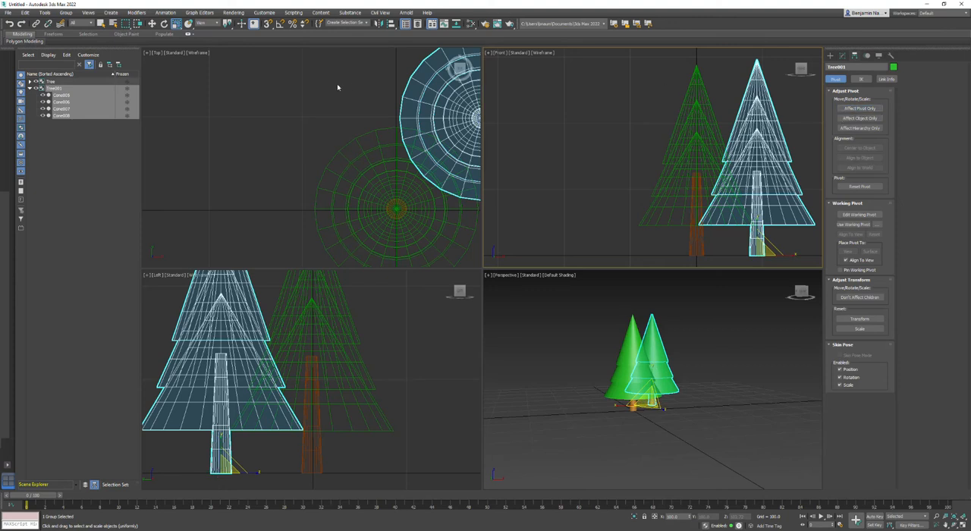
scroll(540, 166, "down", 3)
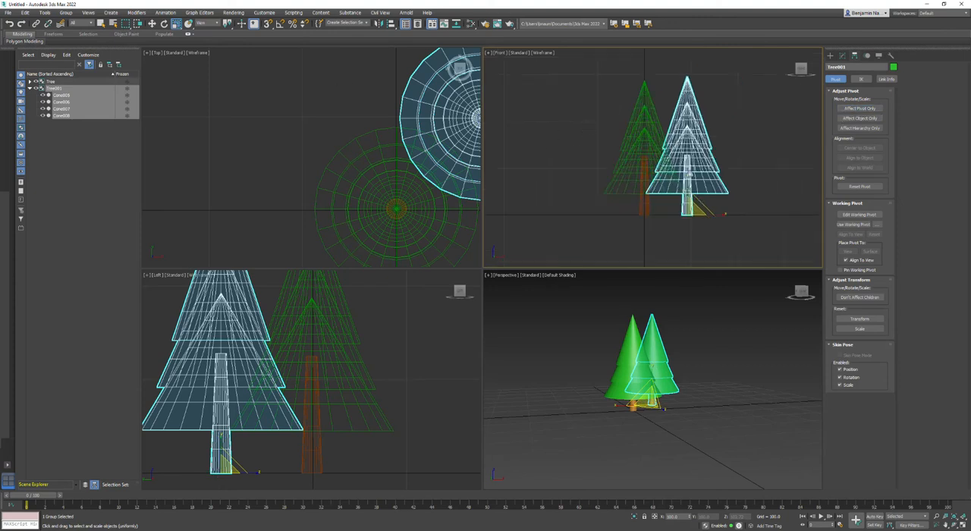
left_click_drag(686, 176, 395, 136)
middle_click_drag(385, 188, 378, 153)
scroll(379, 154, "down", 4)
Clone the tall rear tree and move the new tree to the left of the other two.
right_click(416, 107)
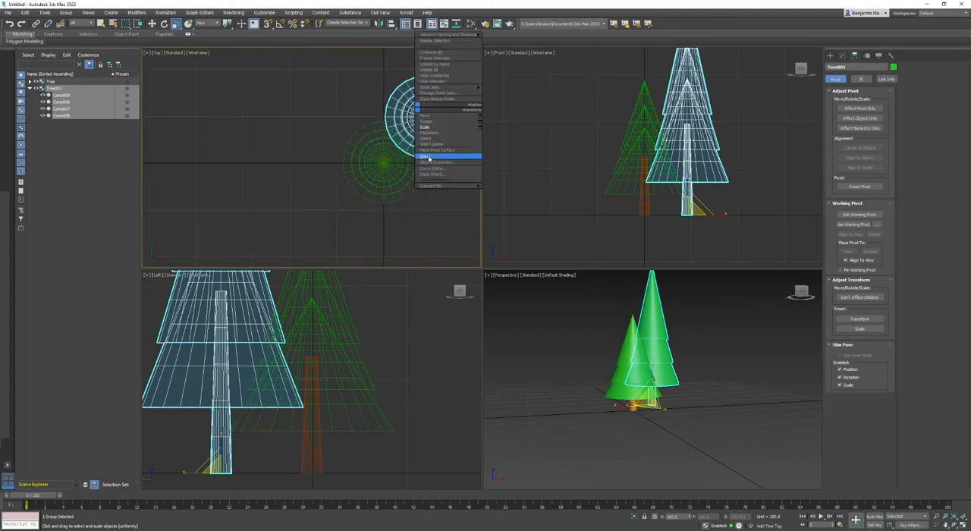
left_click(429, 157)
left_click(470, 301)
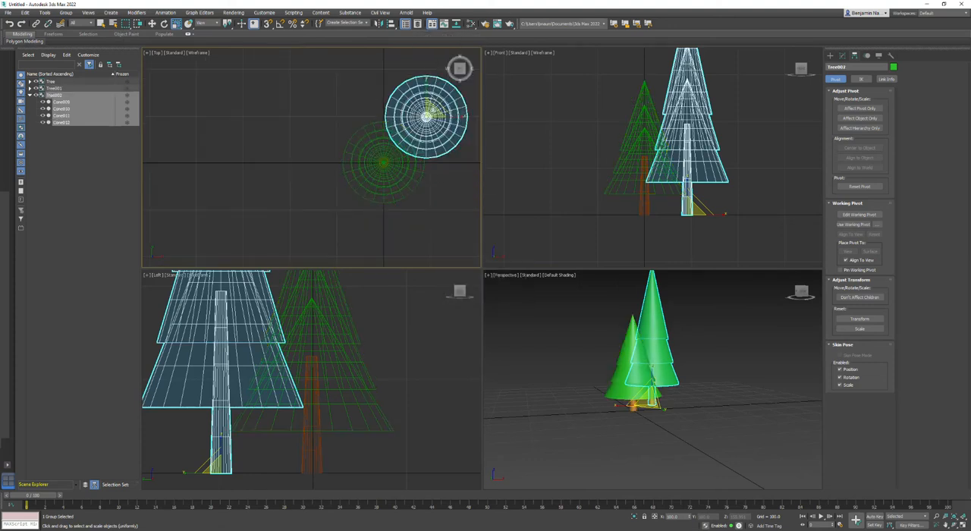
right_click(429, 113)
left_click(452, 118)
left_click_drag(438, 109, 357, 81)
middle_click_drag(663, 201, 667, 225)
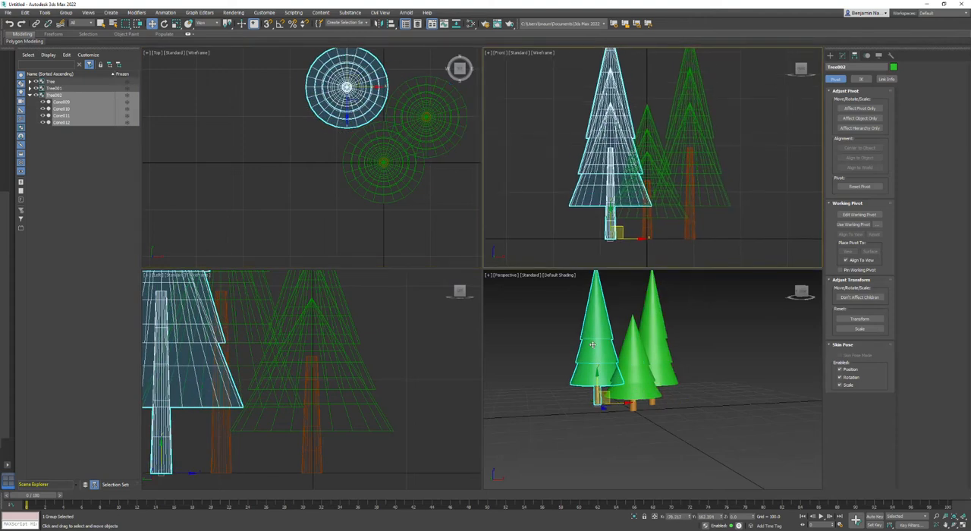
Scale the height of the new left tree down so it is shorter than the original tree.
middle_click_drag(591, 345, 621, 380)
right_click(620, 379)
left_click(630, 404)
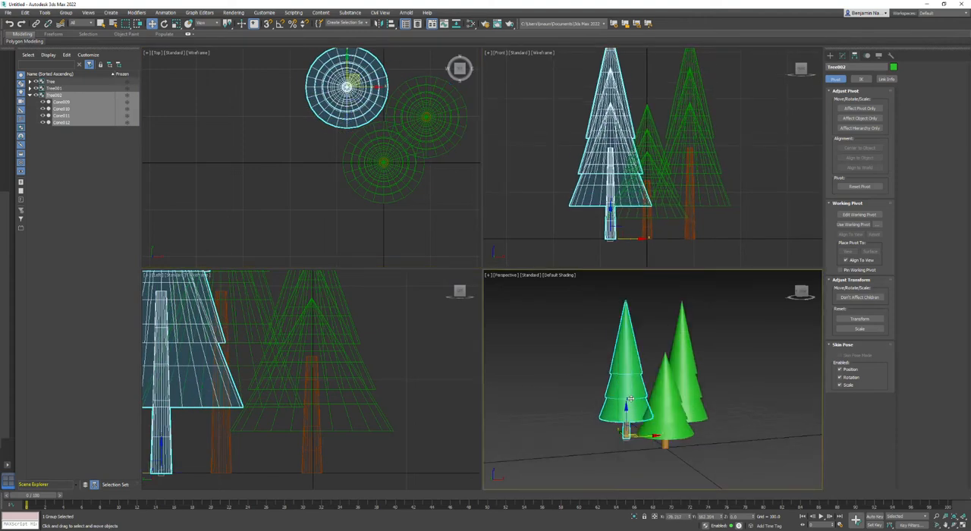
left_click_drag(627, 407, 627, 435)
middle_click_drag(405, 208, 398, 221)
Clone the short left tree and move the new tree to the right side of the original.
right_click(353, 97)
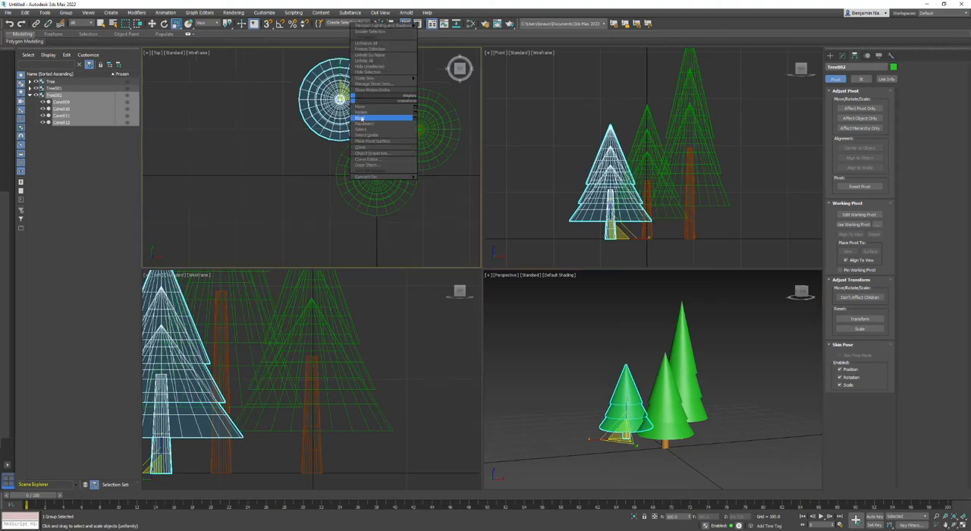
left_click(366, 146)
left_click(460, 299)
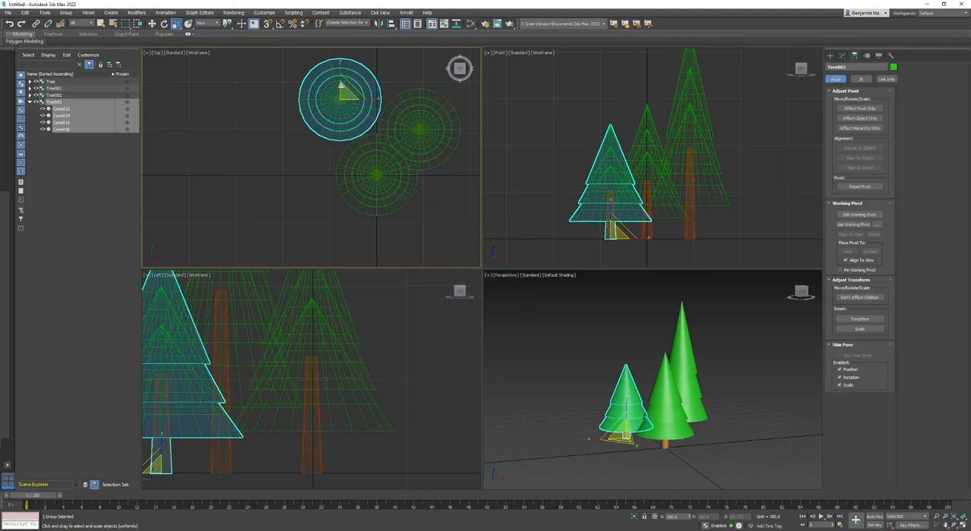
right_click(342, 85)
left_click(352, 91)
left_click_drag(346, 89, 446, 179)
Scale the fourth tree down uniformly so it is the smallest in the group.
left_click(720, 398)
right_click(716, 404)
left_click(728, 416)
left_click_drag(706, 443, 695, 474)
Move the smallest tree slightly closer to the original tree on the ground plane.
middle_click_drag(454, 189, 440, 197)
right_click(440, 198)
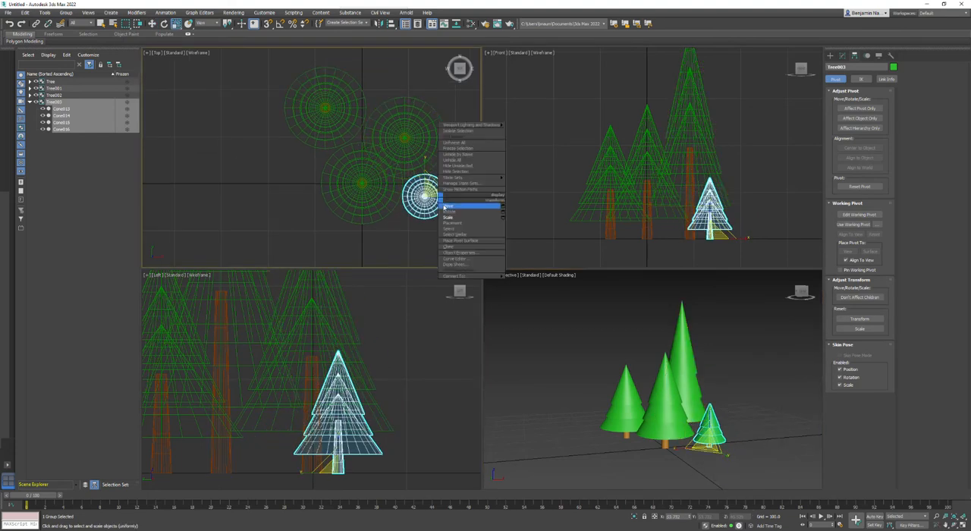
left_click(448, 205)
mouse_move(431, 194)
left_mouse_down()
mouse_move(421, 196)
mouse_move(427, 189)
left_mouse_up()
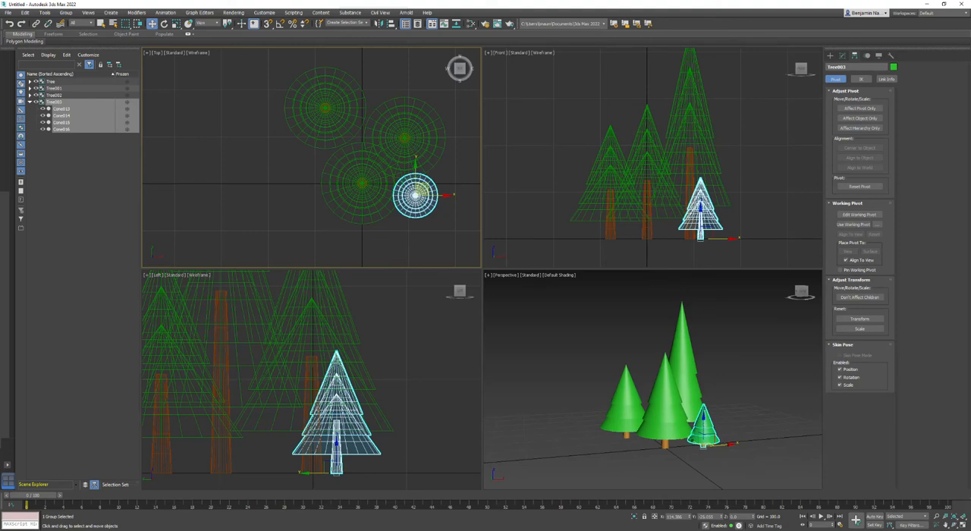
left_click(164, 24)
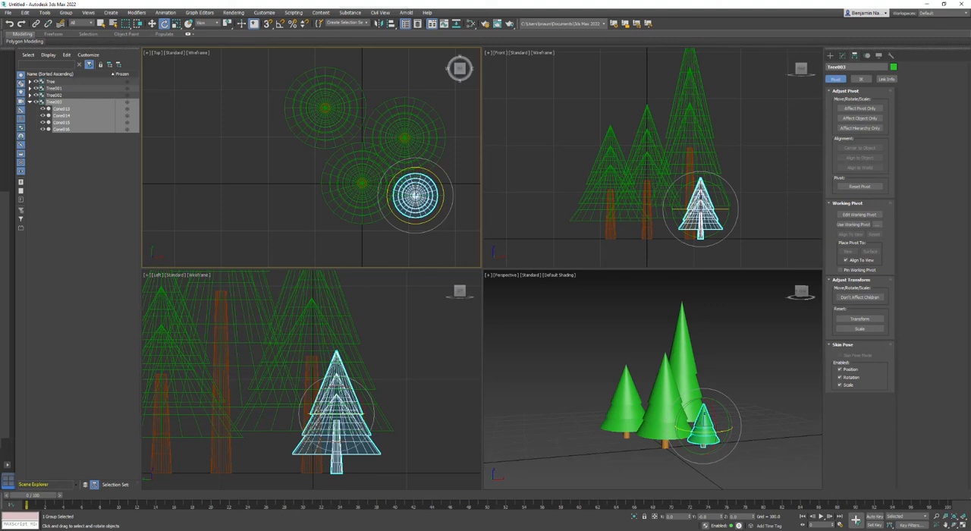
left_click(175, 23)
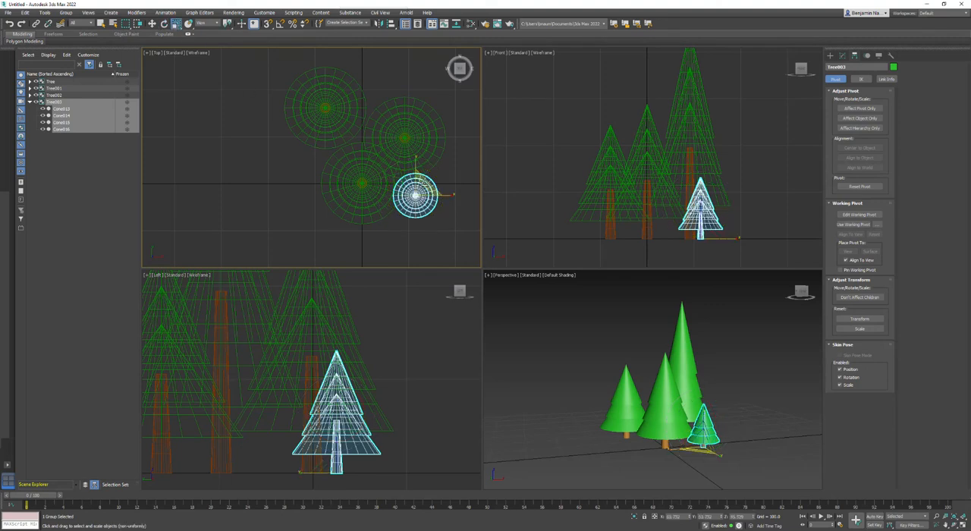
Clone the smallest tree as a copy and move the new tree to the front left of the original tree.
left_click(28, 13)
left_click(32, 64)
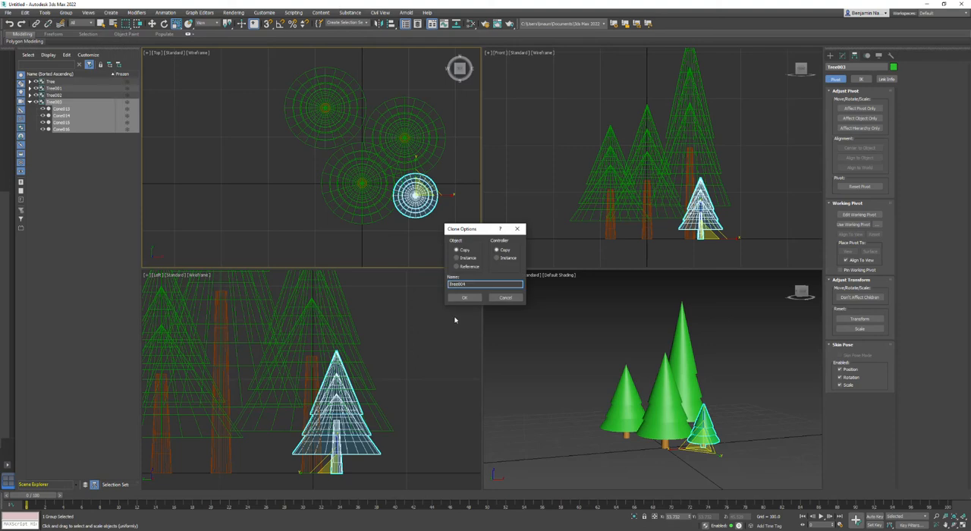
left_click(464, 297)
key("w")
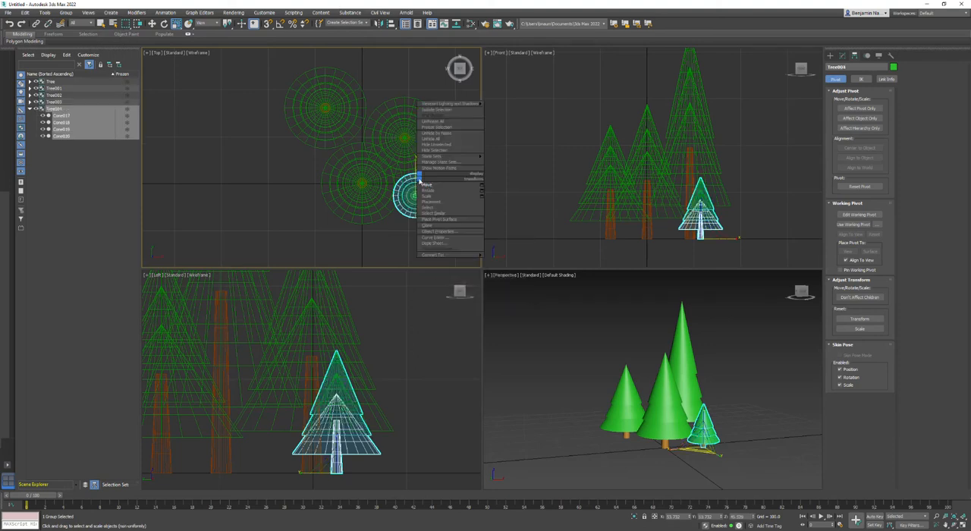
left_click_drag(430, 184, 322, 158)
left_click(730, 385)
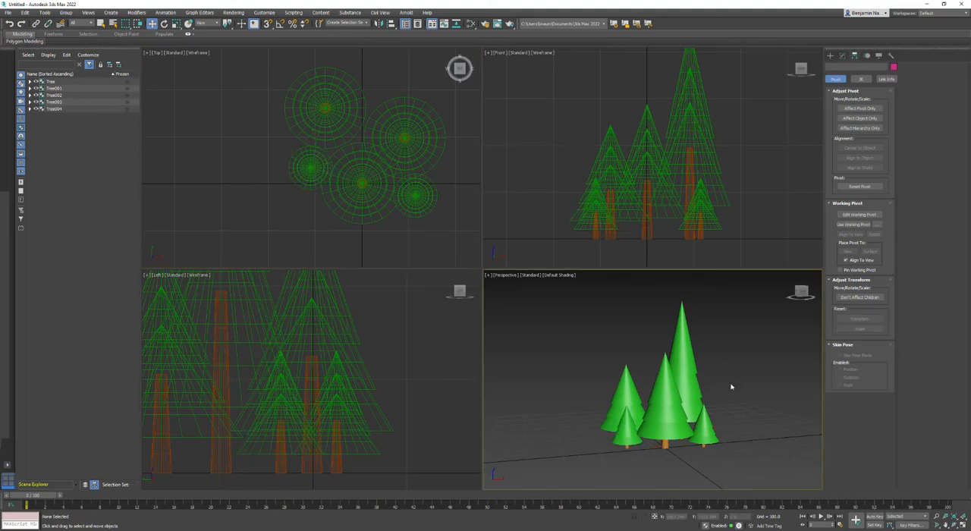
Select all five trees and group them under the name Forest_Cluster_1.
middle_click_drag(732, 387, 717, 394)
left_click_drag(757, 359, 480, 477)
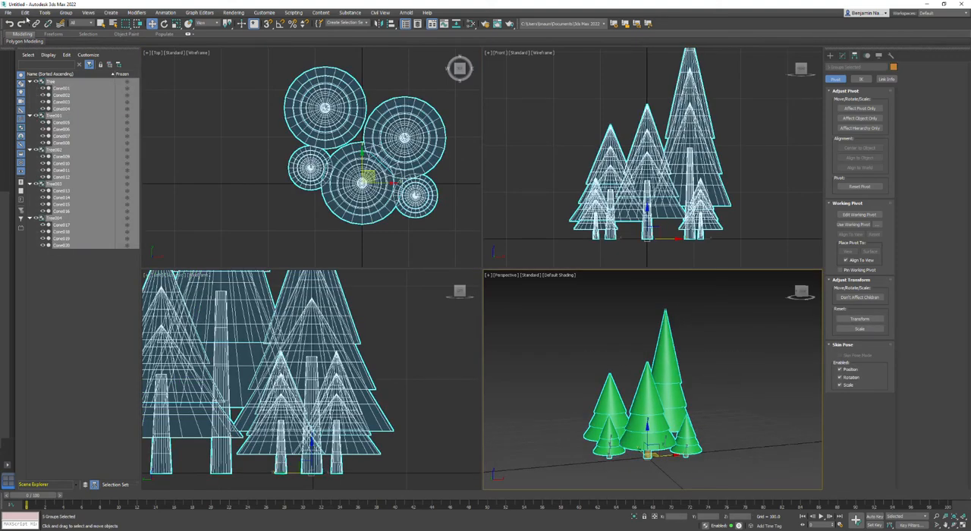
left_click(67, 12)
left_click(81, 23)
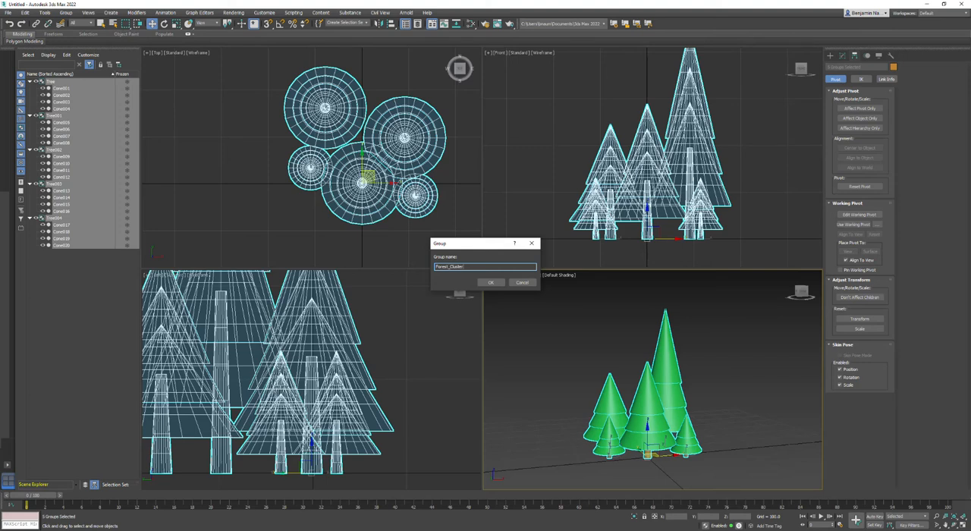
key("Return")
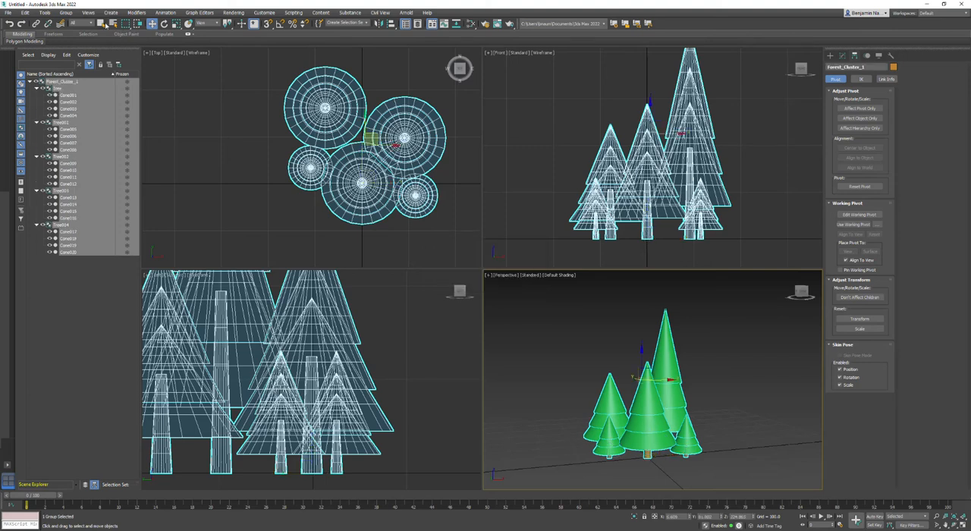
Collapse the five tree groups inside Forest_Cluster_1 in the scene hierarchy and deselect the cluster.
left_click(191, 113)
left_click(373, 140)
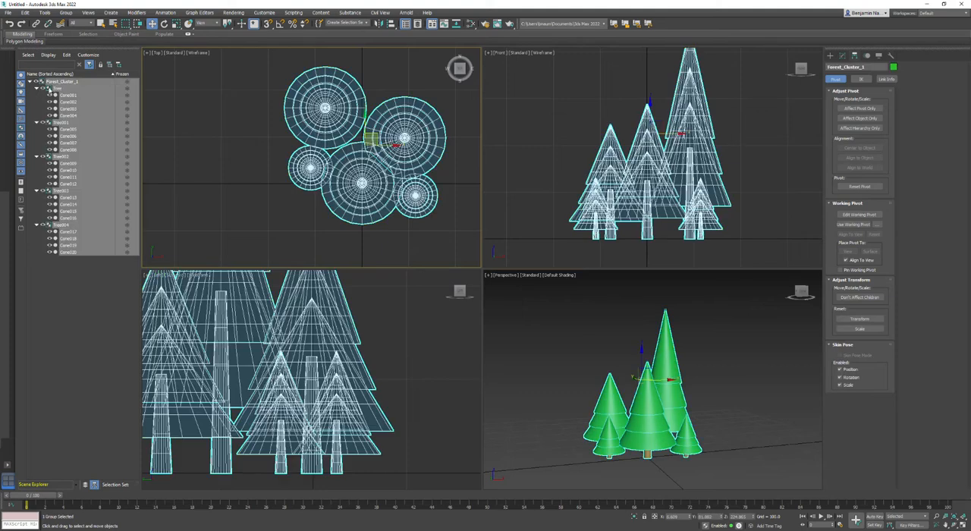
left_click(37, 88)
left_click(37, 88)
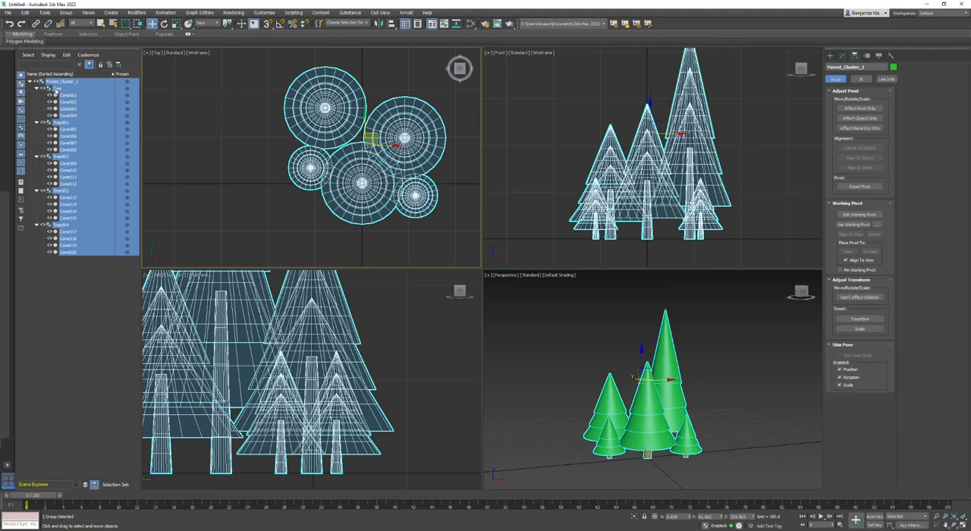
left_click(37, 225)
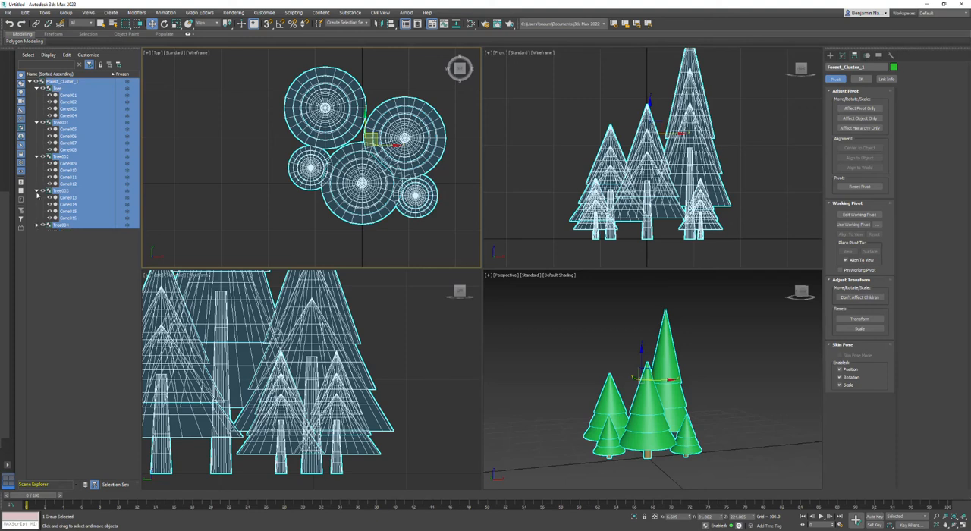
left_click(36, 190)
key("ctrl+d")
left_click(37, 123)
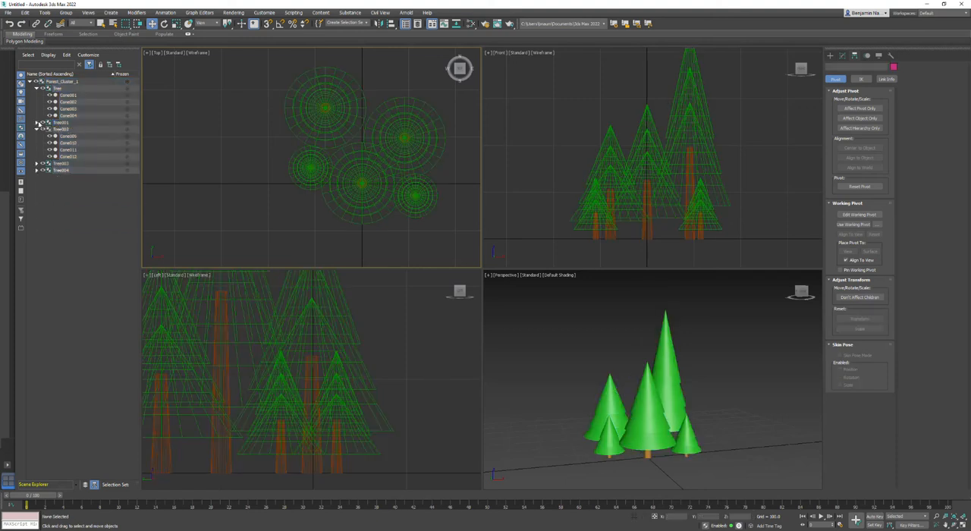
left_click(37, 128)
left_click(36, 88)
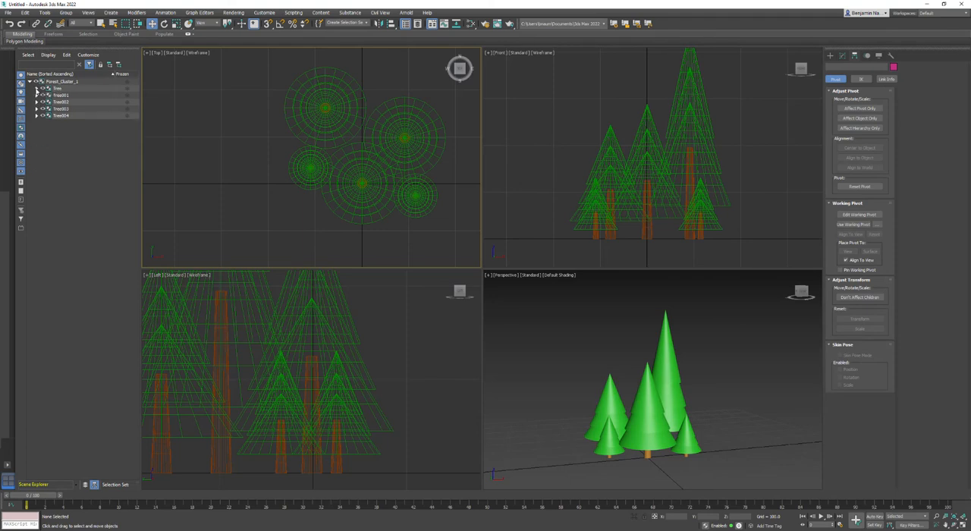
Select the whole forest cluster and clone it as a copy in place.
left_click(367, 151)
scroll(367, 151, "down", 3)
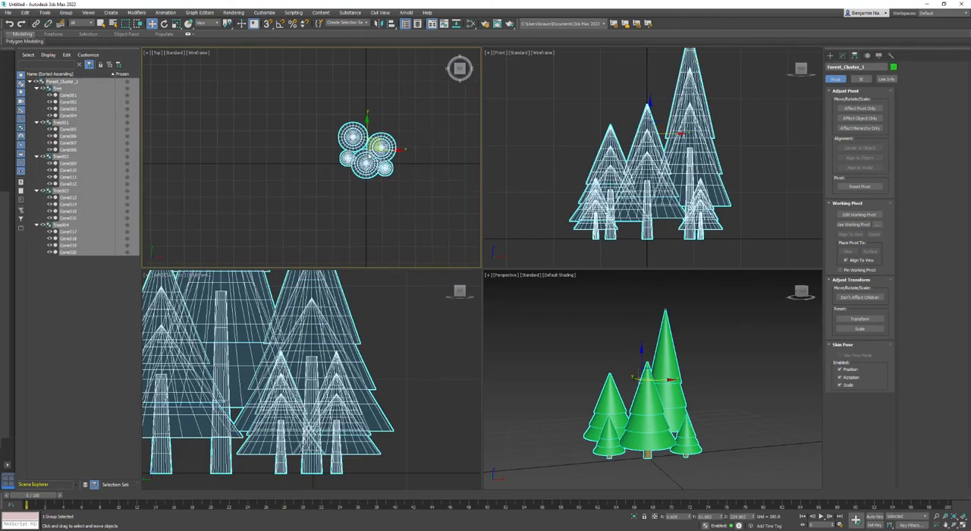
right_click(367, 155)
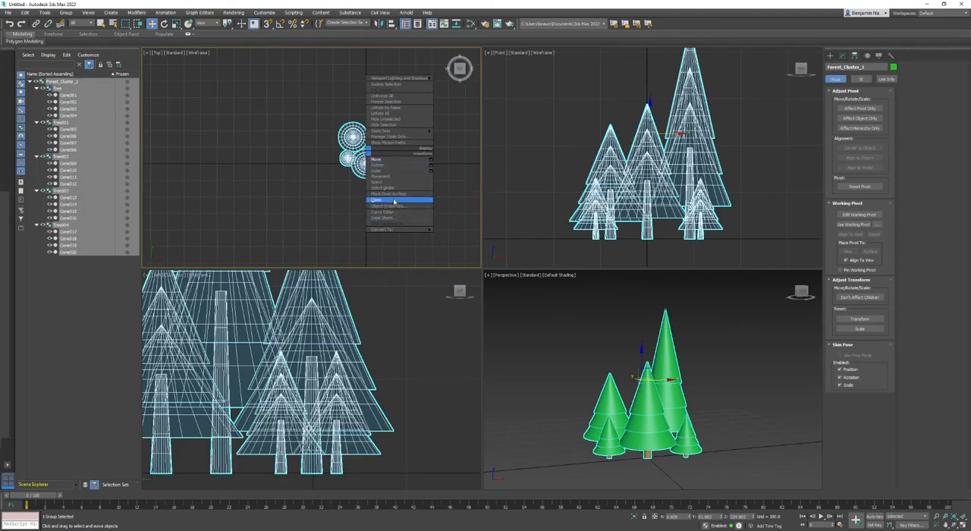
left_click(376, 200)
left_click(464, 298)
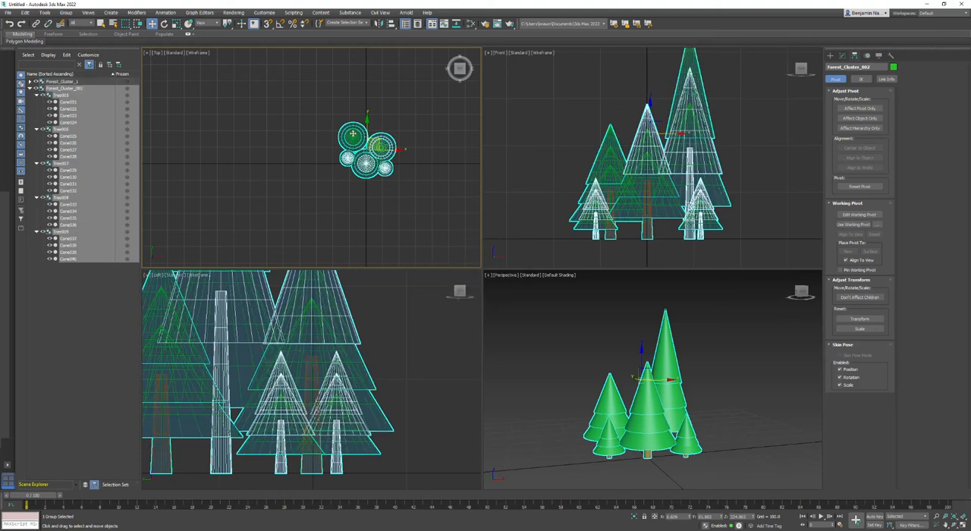
Rotate the cloned cluster about its vertical axis and move it to the left of the original cluster.
left_click(164, 24)
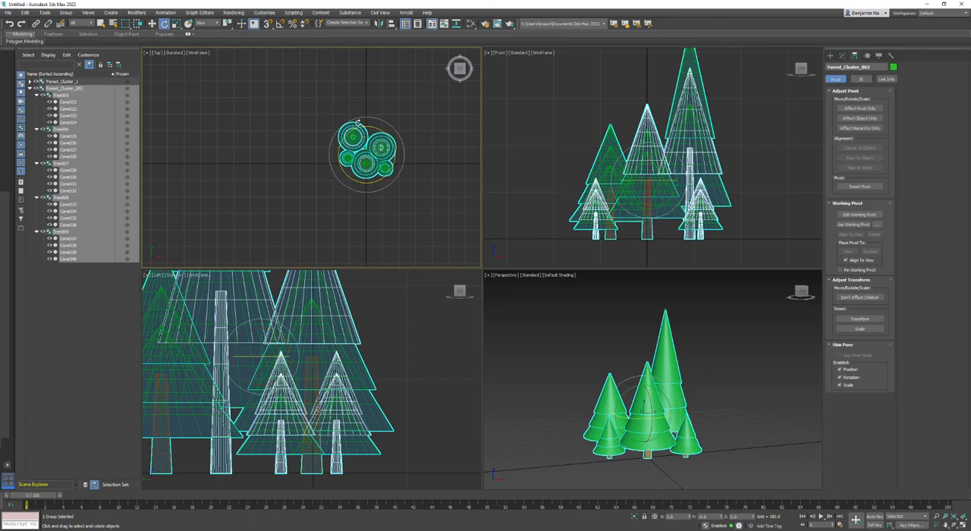
left_click_drag(374, 124, 328, 130)
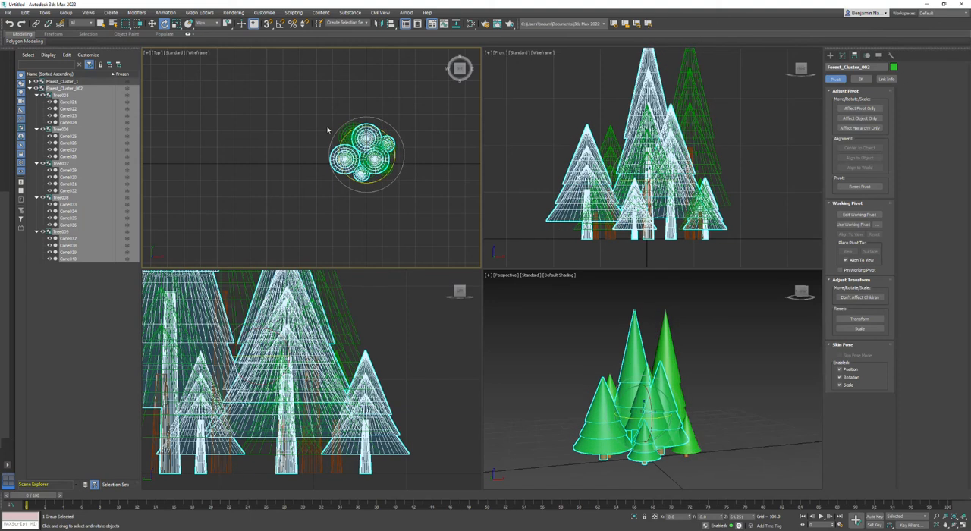
left_click(152, 23)
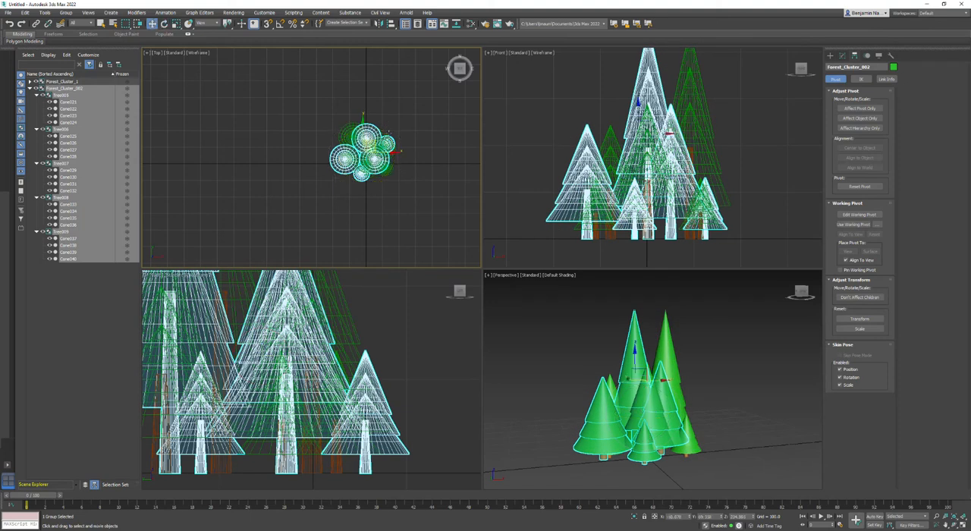
left_click_drag(369, 143, 318, 144)
Clone the left cluster as a copy in place.
right_click(320, 147)
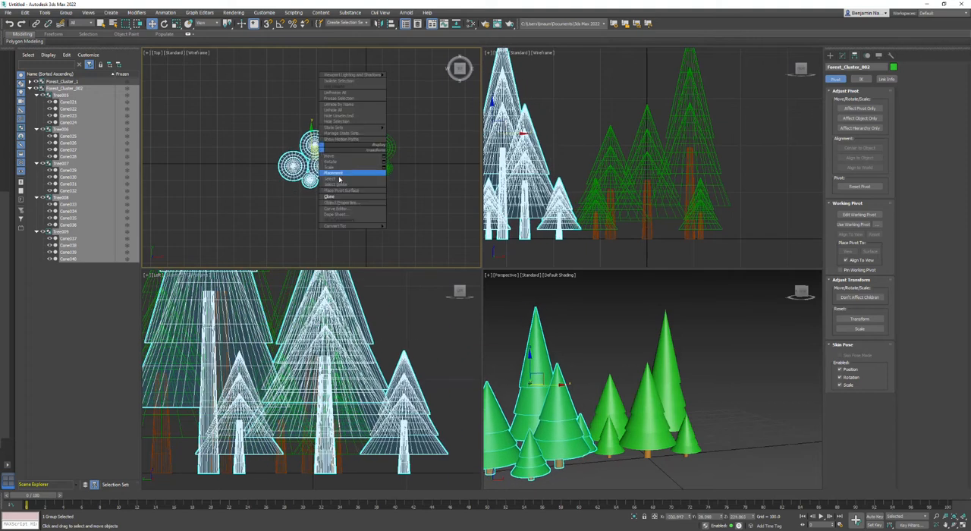
left_click(333, 197)
left_click(464, 300)
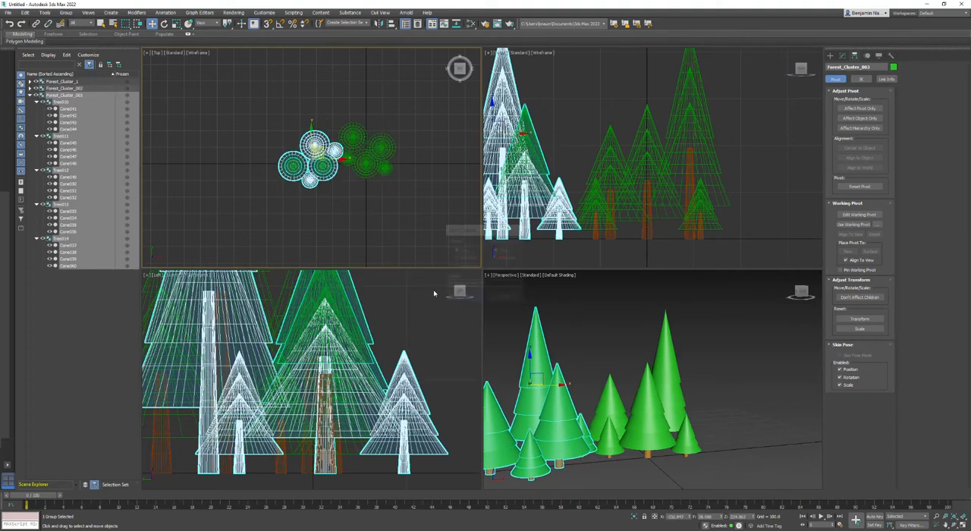
Rotate the third cluster about its vertical axis and move it to the front right of the original cluster.
key("e")
left_click_drag(335, 178, 250, 182)
key("w")
left_click_drag(330, 159, 427, 177)
key("q")
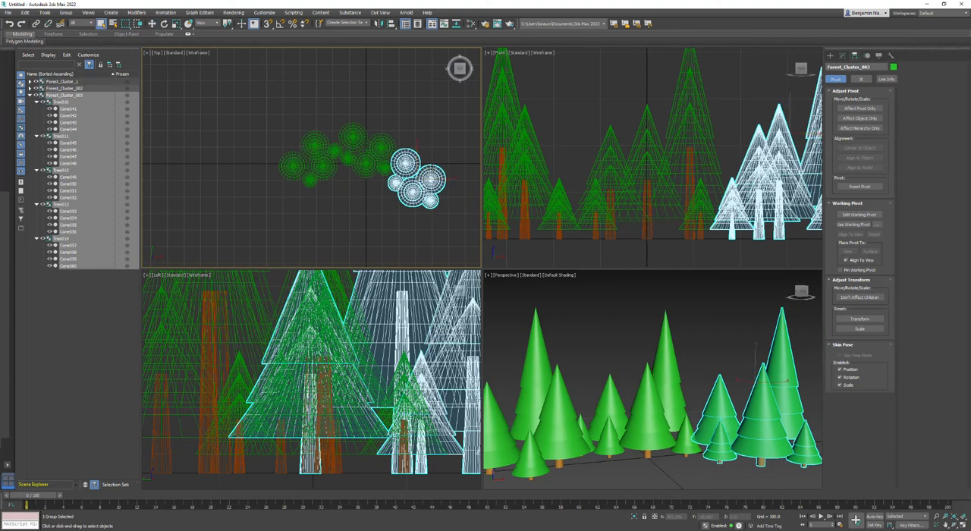
Rotate the right cluster slightly further about its vertical axis to vary its tree arrangement.
key("w")
key("e")
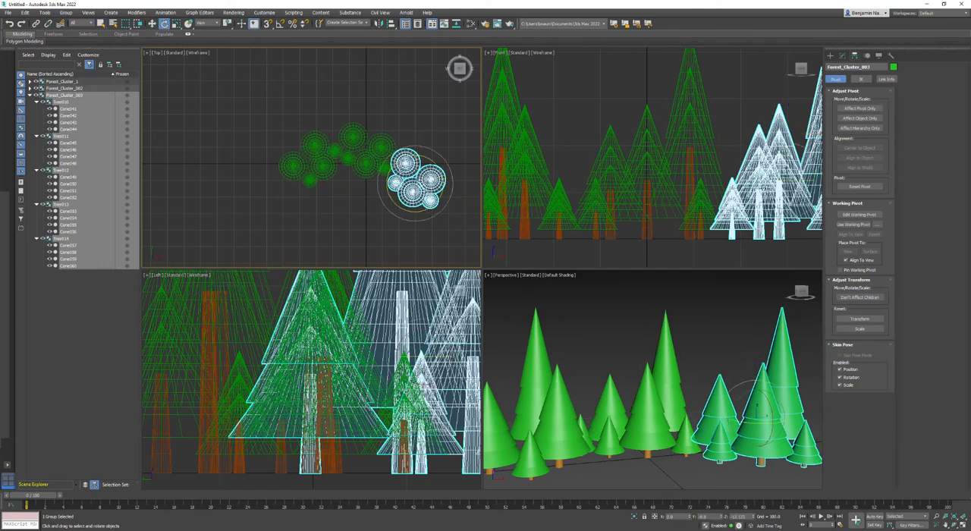
left_click_drag(424, 157, 419, 177)
key("w")
key("r")
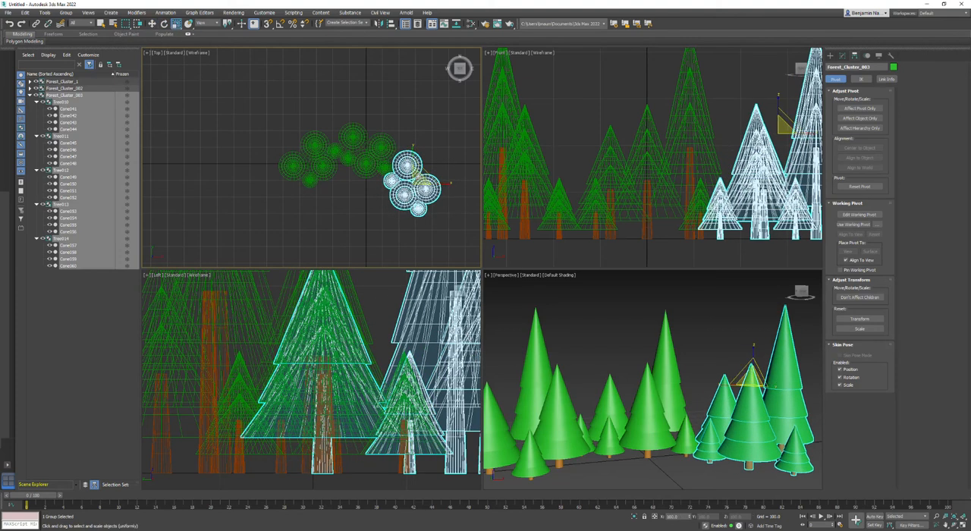
Clone the right cluster as a copy, then place and turn the new cluster behind the original one.
right_click(418, 179)
left_click(434, 229)
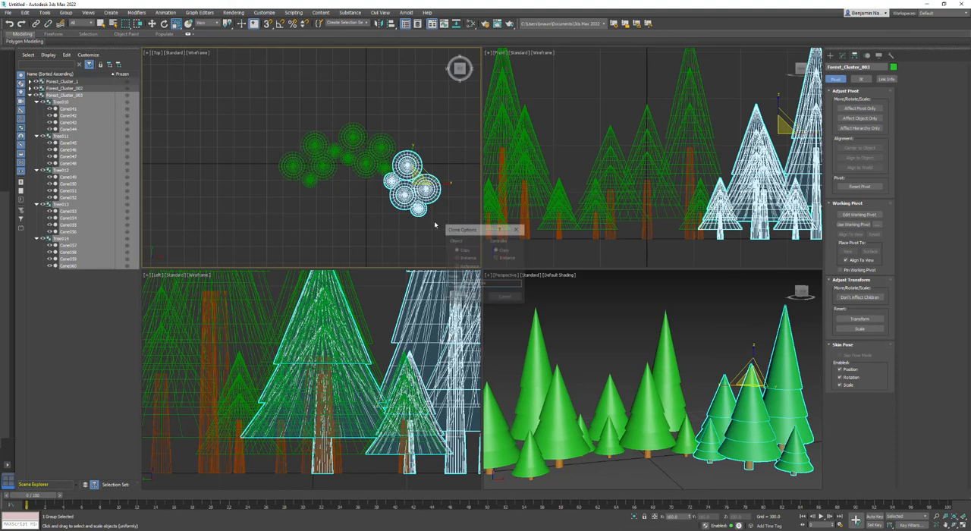
left_click(464, 295)
key("w")
left_click_drag(423, 175, 389, 99)
key("e")
key("w")
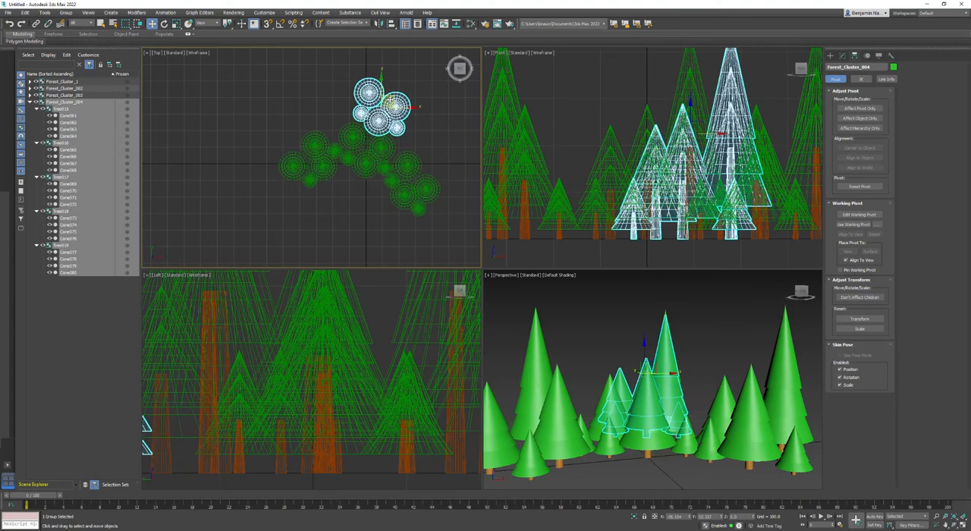
key("r")
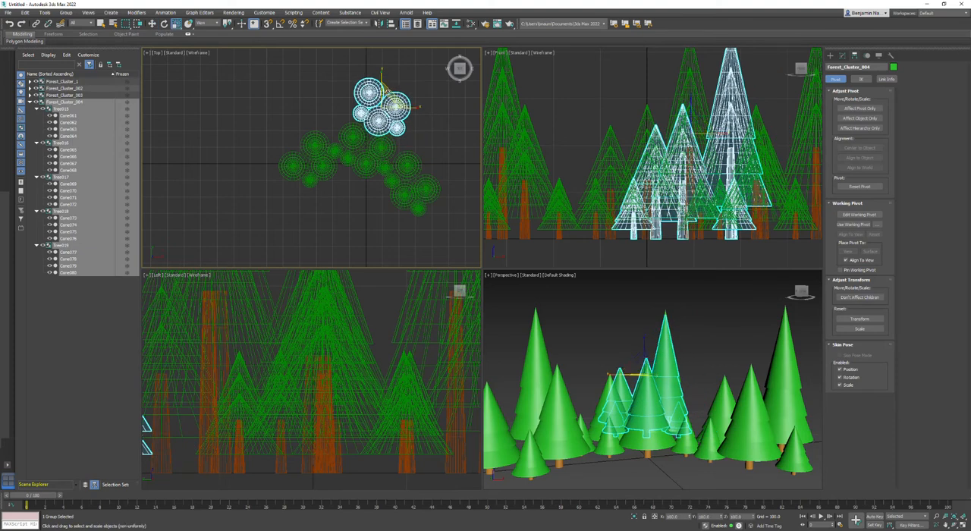
left_click(179, 27)
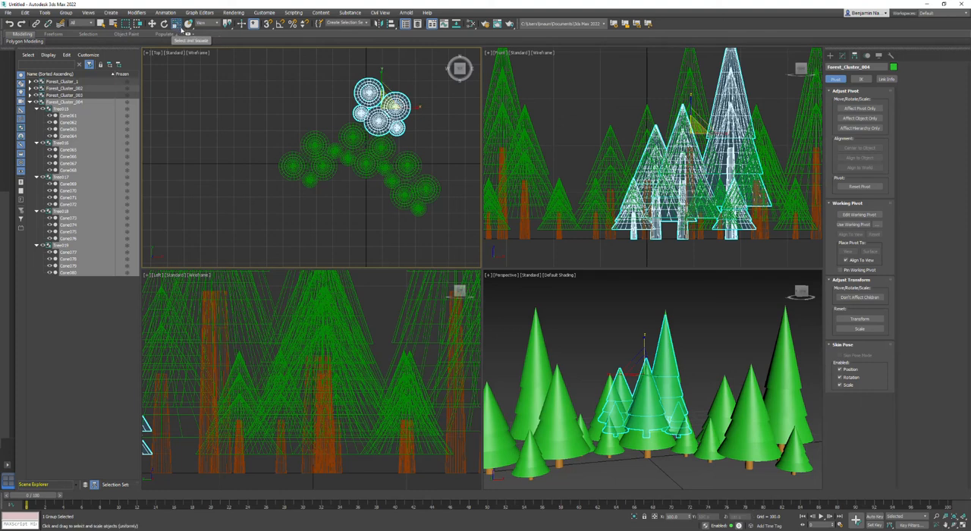
left_click_drag(181, 30, 177, 61)
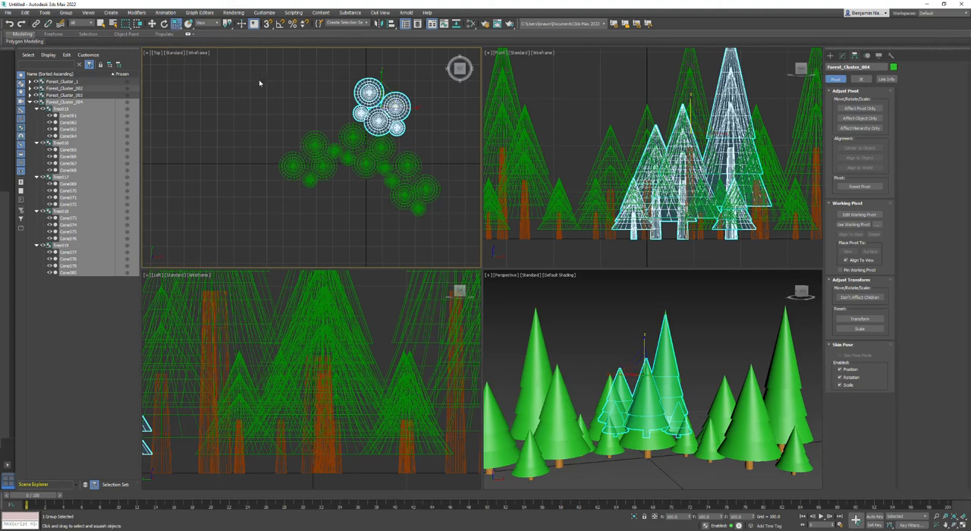
Move only the rear cluster's pivot down to the ground by setting its Z position to 0.
scroll(593, 158, "down", 3)
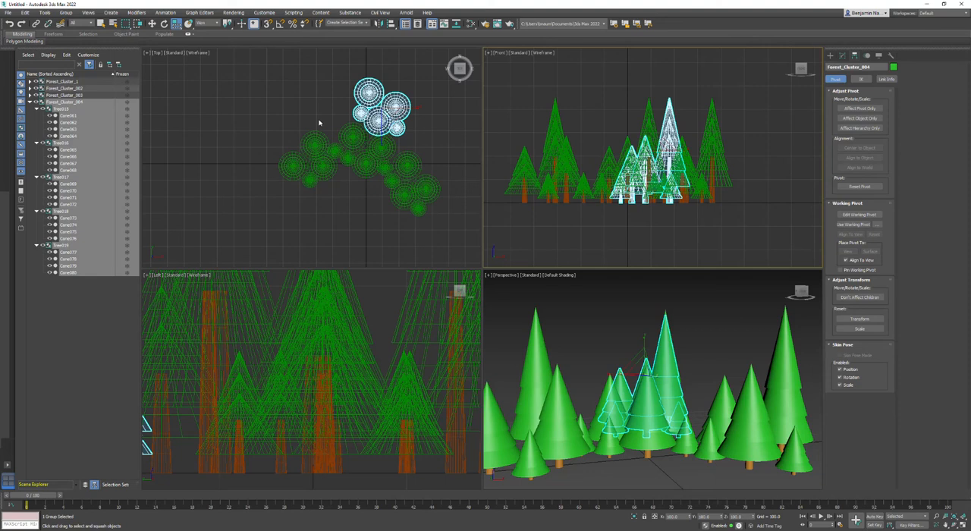
left_click(860, 108)
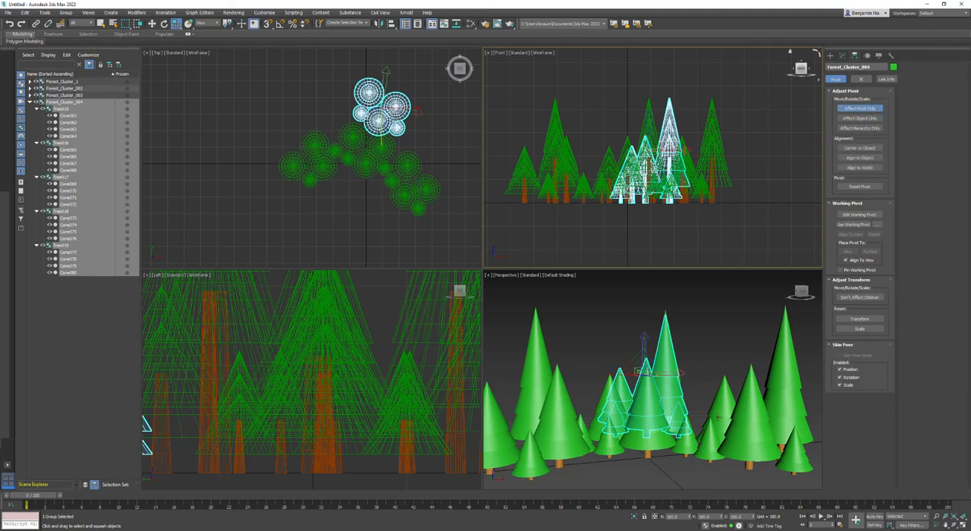
left_click(151, 24)
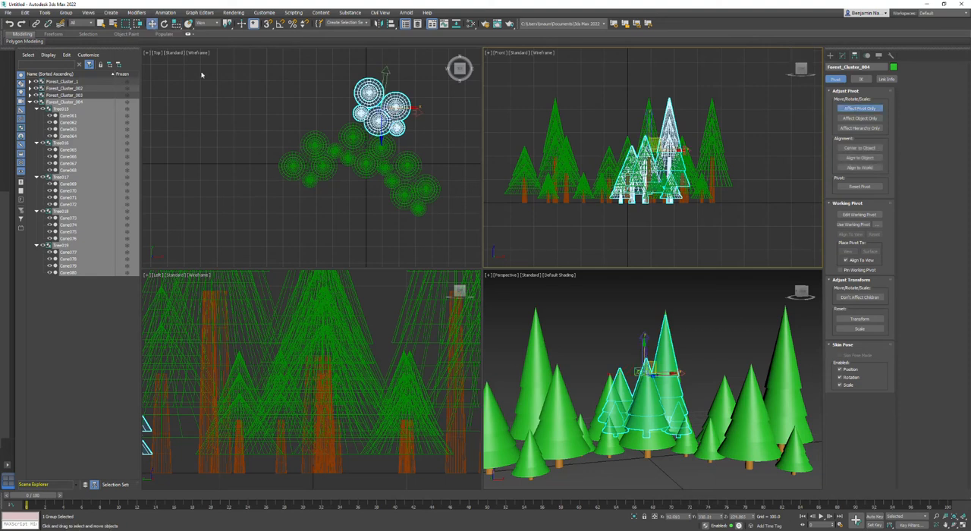
left_click(741, 516)
type("0")
key("Return")
left_click(867, 110)
Try to squash the rear cluster by scaling it in the top view, and undo the change.
middle_click_drag(343, 124, 345, 137)
key("r")
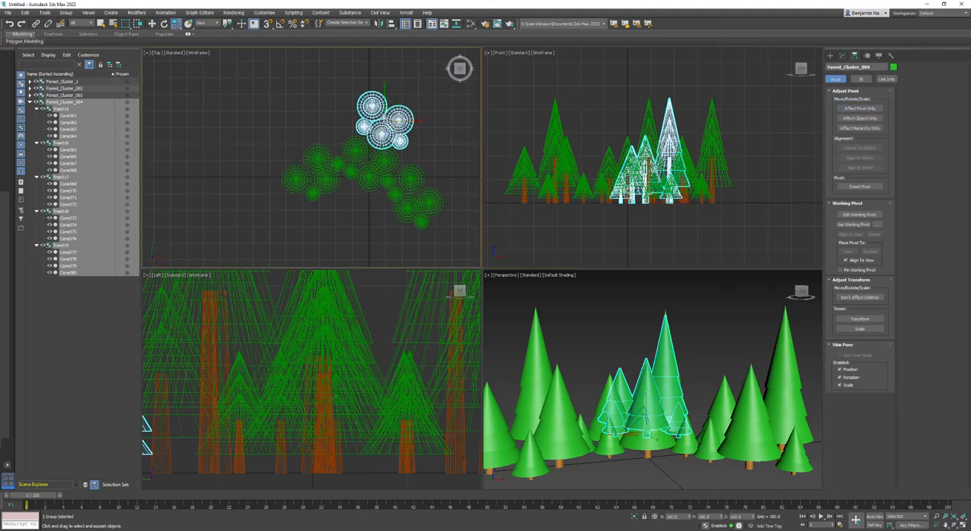
right_click(391, 106)
left_click(392, 107)
mouse_move(391, 107)
left_mouse_down()
mouse_move(396, 96)
mouse_move(381, 171)
mouse_move(385, 82)
mouse_move(384, 93)
left_mouse_up()
key("ctrl+z")
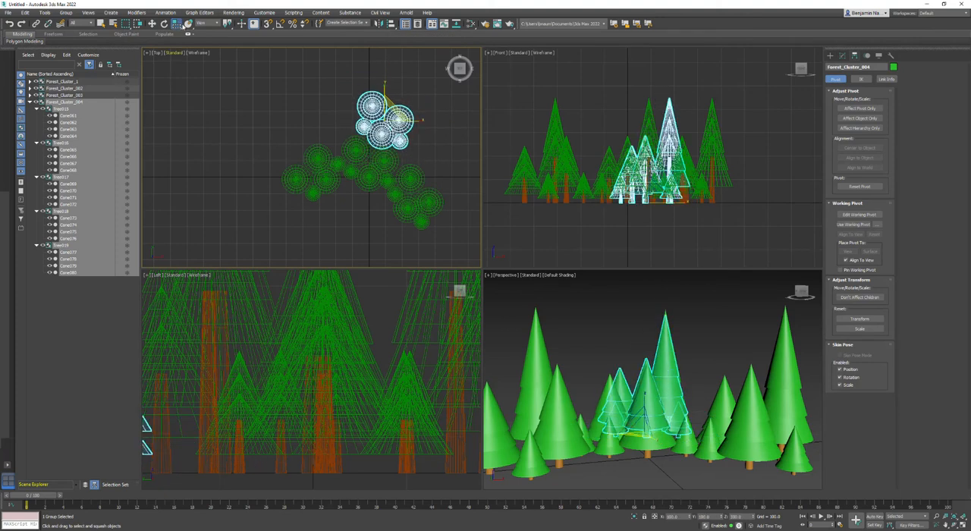
Scale the rear cluster up uniformly so its trees are larger than those in the front clusters.
left_click_drag(176, 27, 179, 47)
middle_click_drag(649, 178, 649, 184)
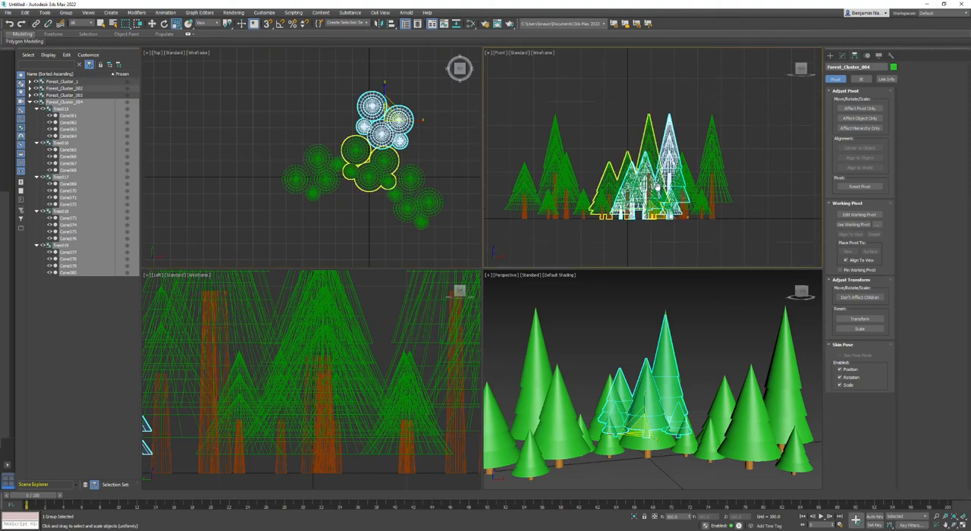
left_click_drag(653, 203, 649, 152)
middle_click_drag(427, 127, 411, 111)
Move the enlarged rear cluster behind the right cluster and rotate it about its vertical axis.
key("w")
mouse_move(368, 97)
left_mouse_down()
mouse_move(425, 110)
mouse_move(412, 89)
mouse_move(408, 102)
mouse_move(433, 104)
mouse_move(419, 114)
left_mouse_up()
key("e")
key("w")
Clone the enlarged cluster as a copy and place the new one behind the left cluster.
right_click(414, 93)
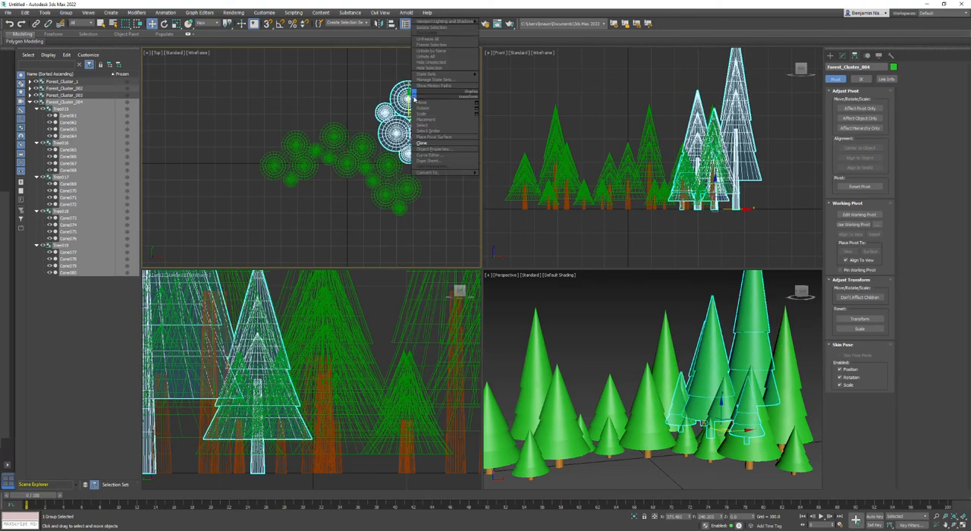
left_click(433, 147)
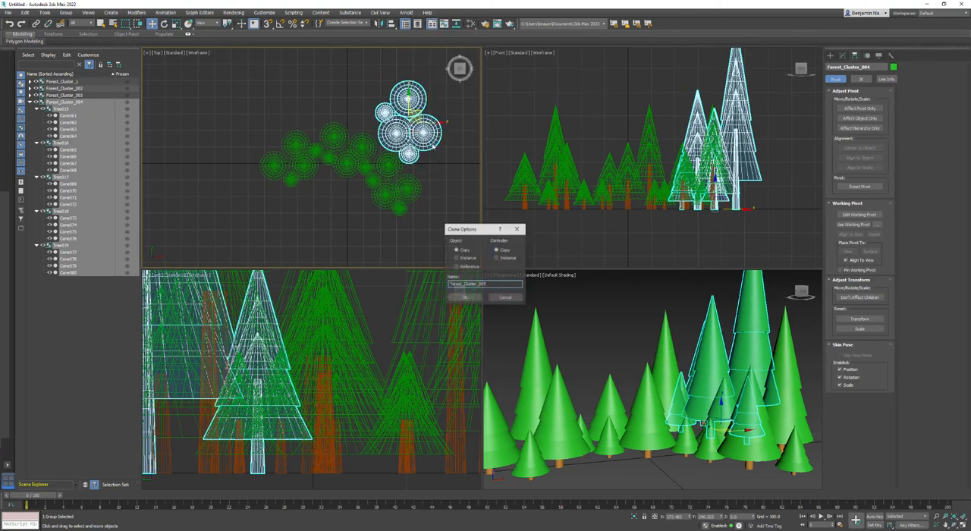
left_click(464, 297)
left_click_drag(552, 431, 545, 408)
Clone the enlarged rear-left cluster as a copy, rotate it, and move it into the gap between the two rear clusters.
right_click(321, 82)
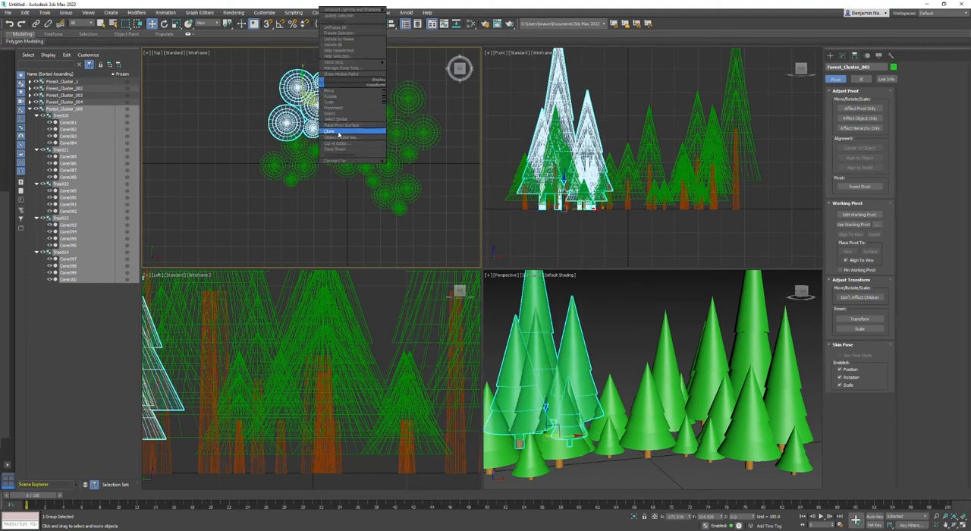
left_click(349, 132)
left_click(465, 298)
key("e")
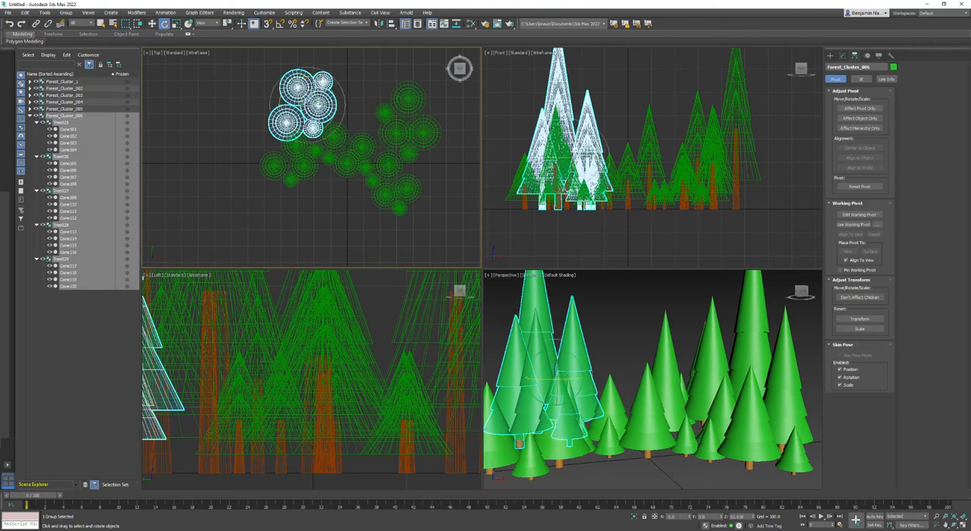
left_click_drag(331, 76, 370, 104)
key("w")
left_click_drag(314, 92, 533, 141)
Rotate the new middle cluster about its vertical axis and shift it farther back behind the front clusters.
key("e")
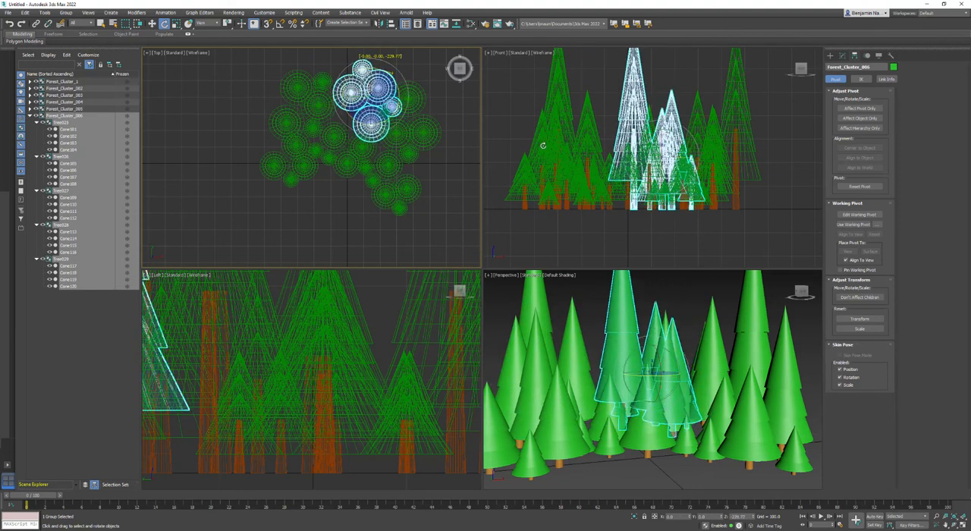
key("w")
left_click_drag(407, 105, 370, 70)
Scale the rear middle cluster along its vertical axis to make its trees taller, and deselect it.
middle_click_drag(610, 342, 628, 380)
key("r")
left_click_drag(639, 428, 640, 408)
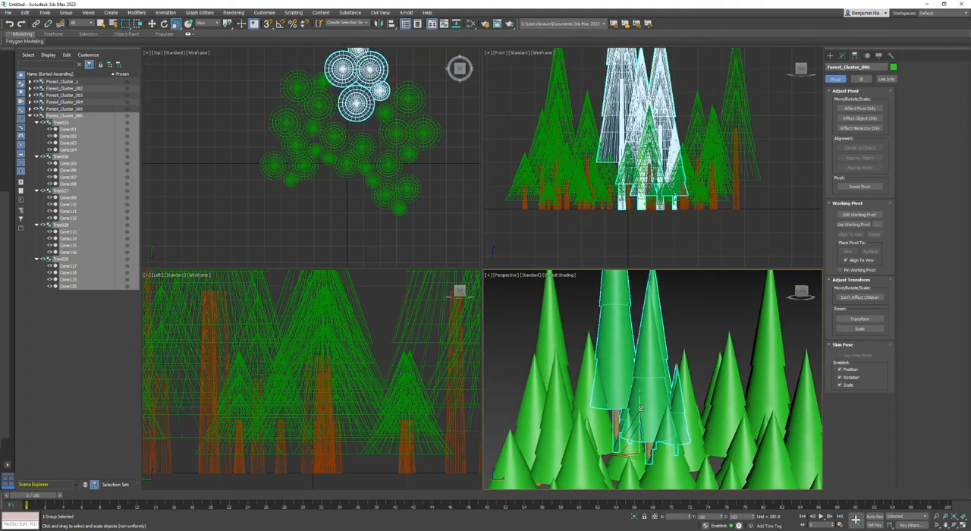
scroll(626, 425, "down", 5)
left_click(623, 416)
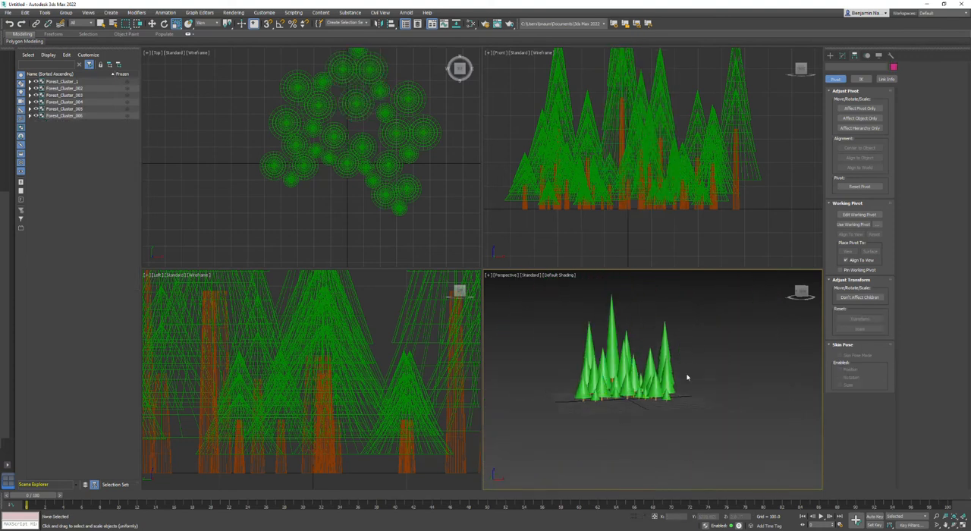
Select all six forest clusters, combine them into one group under the default name, and collapse its hierarchy.
left_click_drag(691, 328, 554, 411)
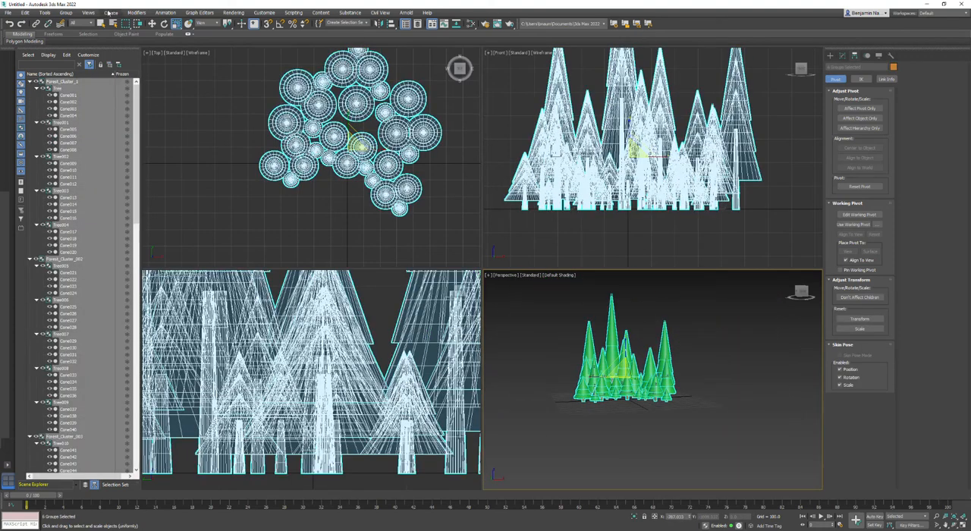
left_click(66, 13)
left_click(76, 22)
left_click(487, 282)
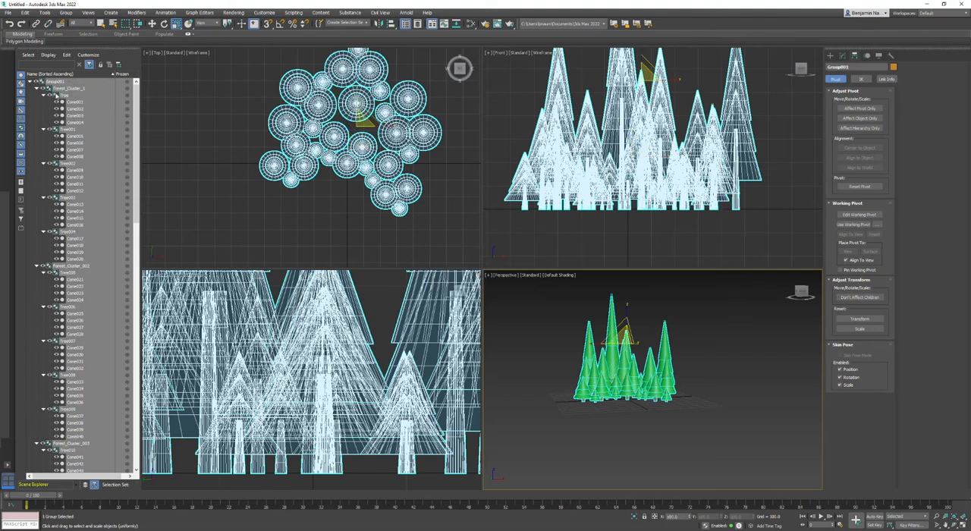
left_click(30, 81)
Clone the whole forest group as a copy, move it to the front right of the original, and rotate it in the top view.
scroll(239, 175, "down", 3)
right_click(302, 151)
left_click(310, 201)
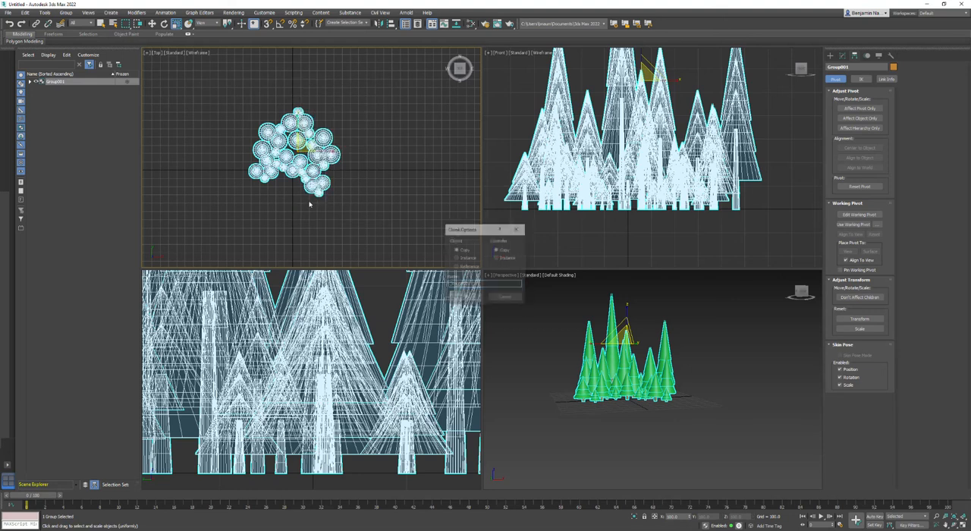
left_click(466, 299)
key("w")
mouse_move(305, 143)
left_mouse_down()
mouse_move(379, 154)
mouse_move(395, 180)
left_mouse_up()
key("e")
mouse_move(389, 225)
left_mouse_down()
mouse_move(375, 226)
mouse_move(429, 195)
mouse_move(350, 198)
mouse_move(386, 201)
mouse_move(377, 198)
left_mouse_up()
key("w")
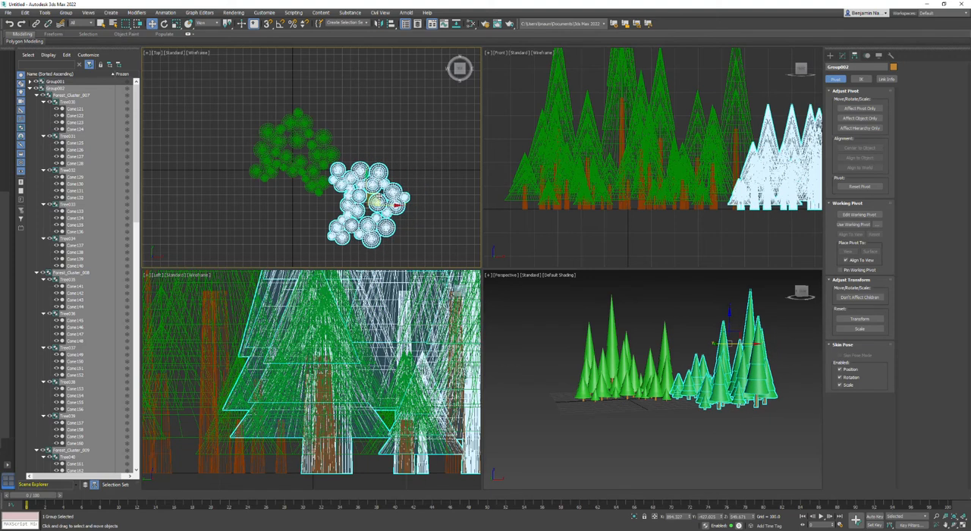
Clone the second forest group as a copy, rotate one of the two, and move it to the left side of the original forest.
right_click(376, 199)
left_click(401, 248)
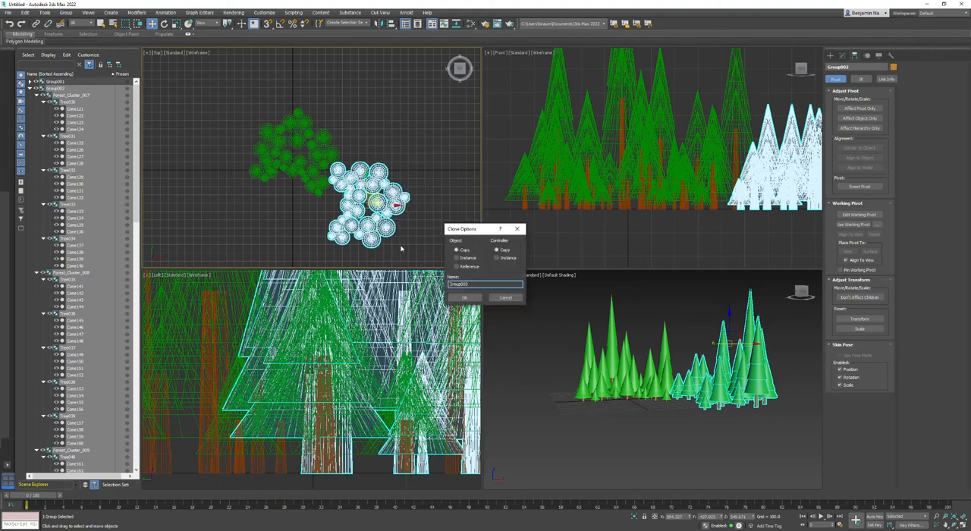
left_click(465, 297)
key("e")
left_click_drag(390, 205, 446, 204)
key("w")
left_click_drag(377, 202, 225, 170)
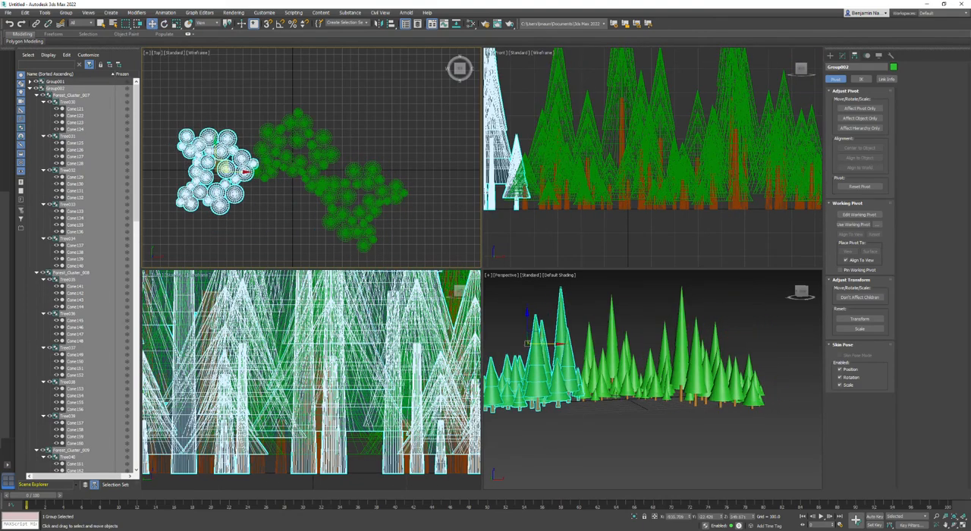
left_click(606, 416)
Create a rectangular ground plane in the top view large enough to extend beneath all three forest groups.
key("alt+w")
middle_click_drag(366, 290, 476, 345)
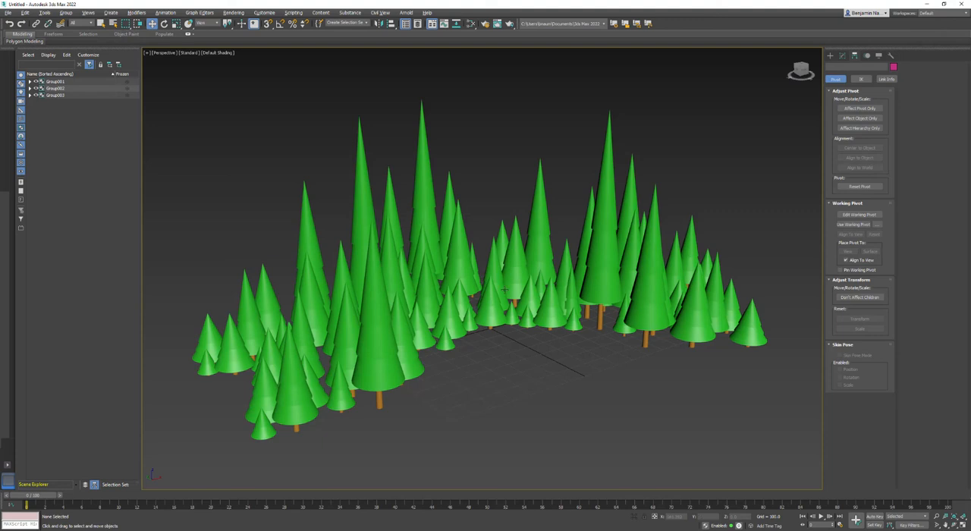
left_click(830, 56)
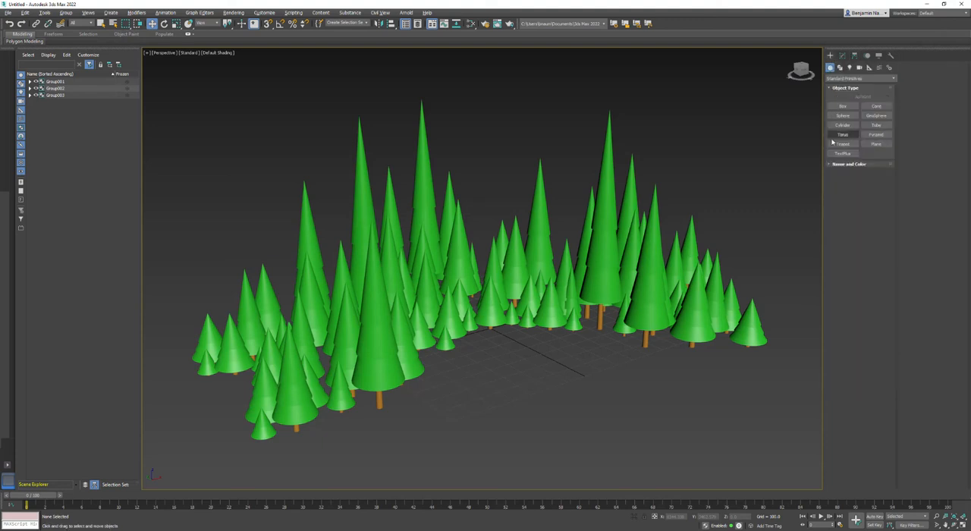
left_click(877, 144)
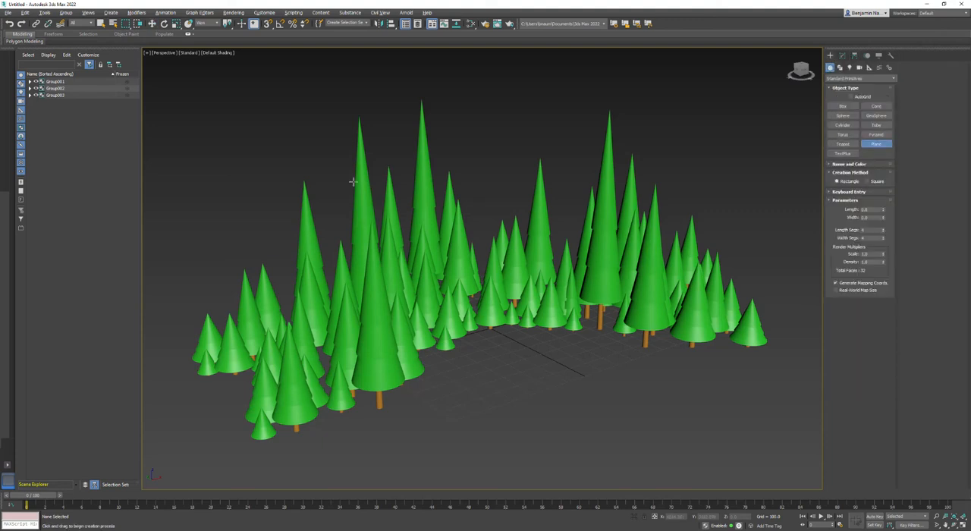
key("alt+w")
left_click_drag(158, 95, 442, 266)
key("w")
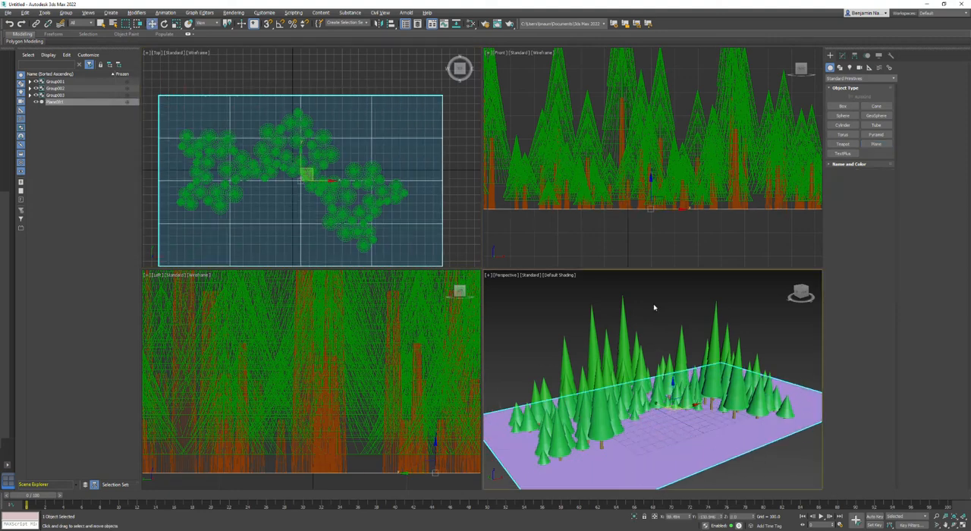
Maximize the perspective view, hide its grid, and deselect the ground plane.
key("alt+w")
left_click(147, 52)
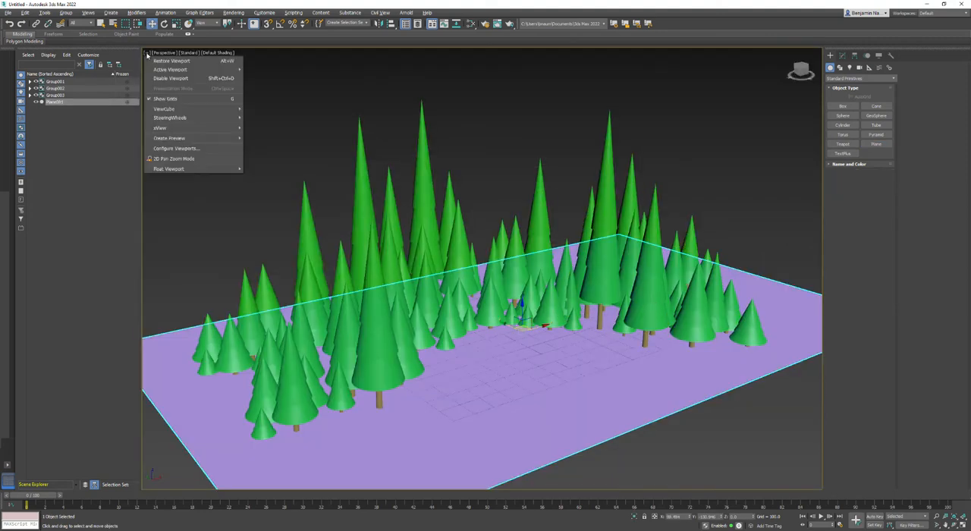
left_click(158, 100)
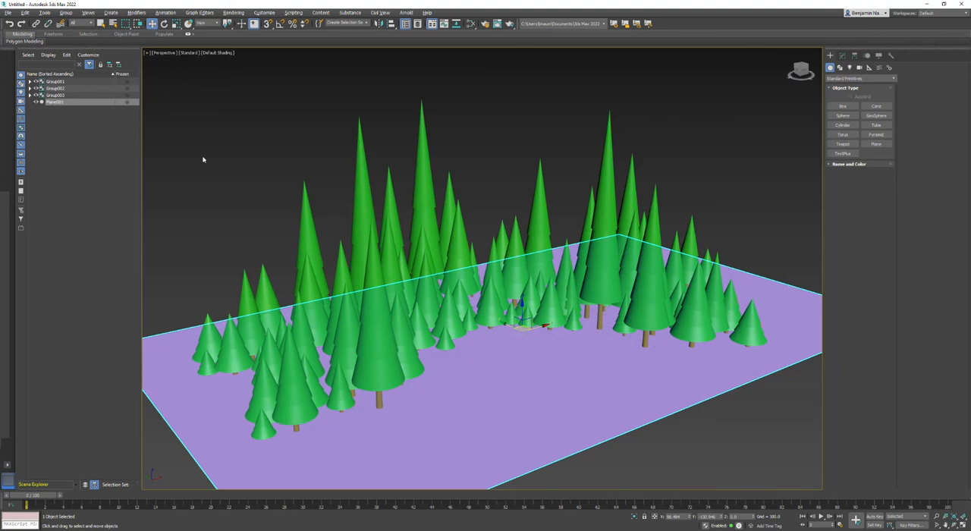
middle_click_drag(666, 437, 714, 189, "alt")
left_click(715, 189)
Change the ground plane's object colour to teal green and deselect the plane.
middle_click_drag(529, 378, 520, 354, "alt")
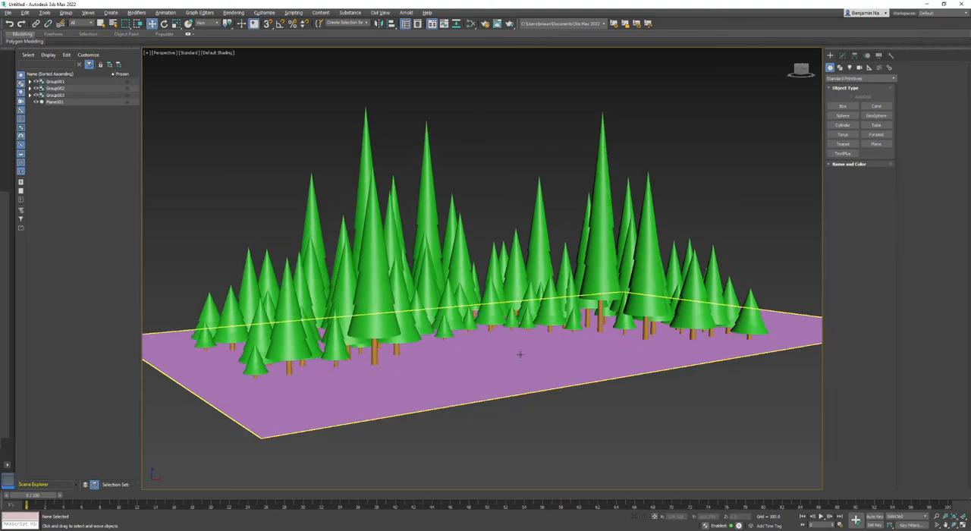
scroll(485, 385, "up", 3)
middle_click_drag(488, 321, 494, 356)
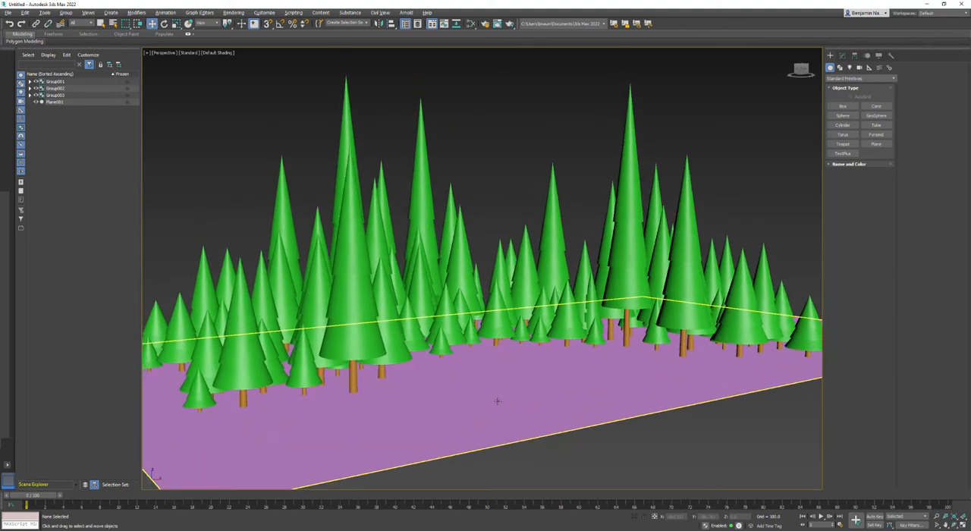
left_click(497, 401)
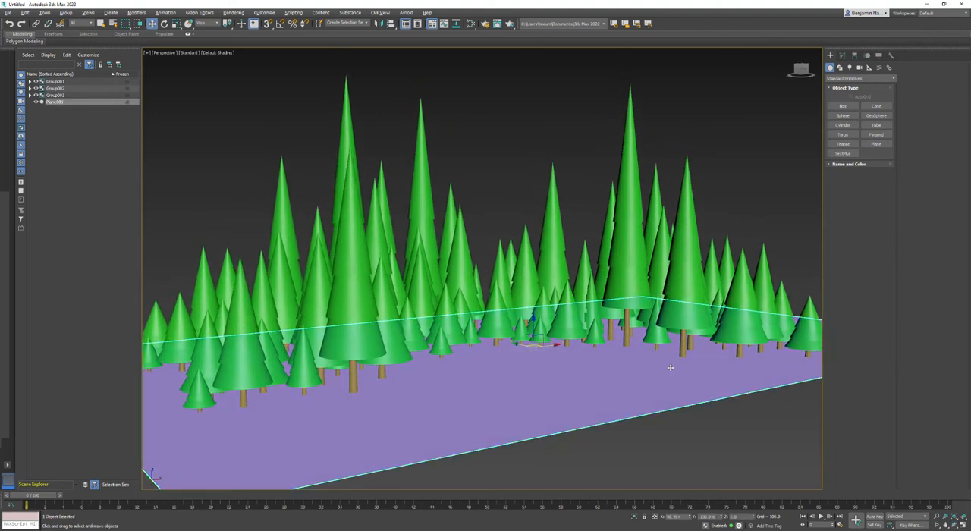
left_click(828, 165)
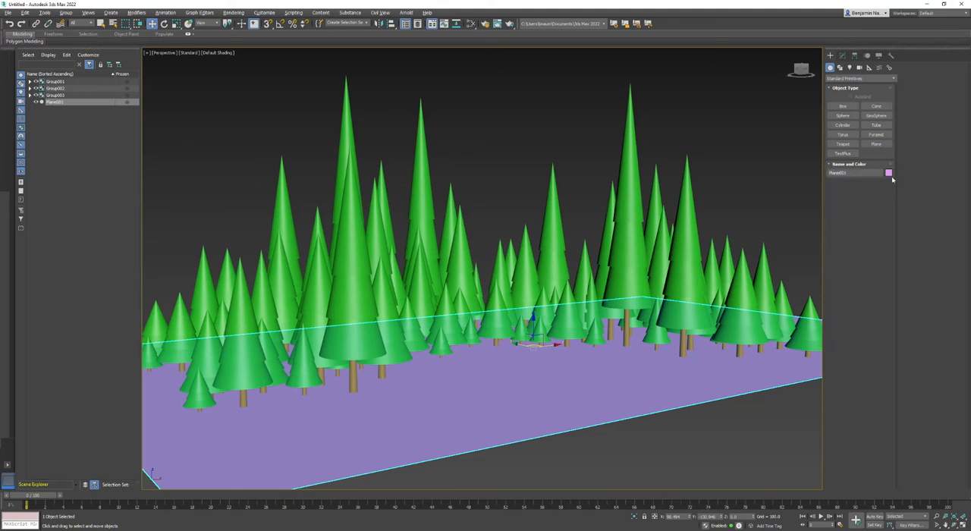
left_click(888, 173)
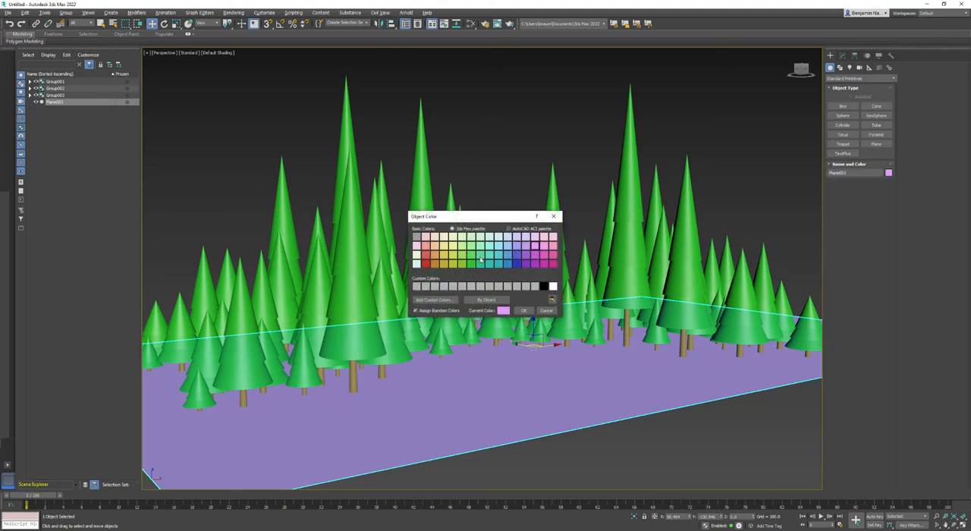
left_click(525, 311)
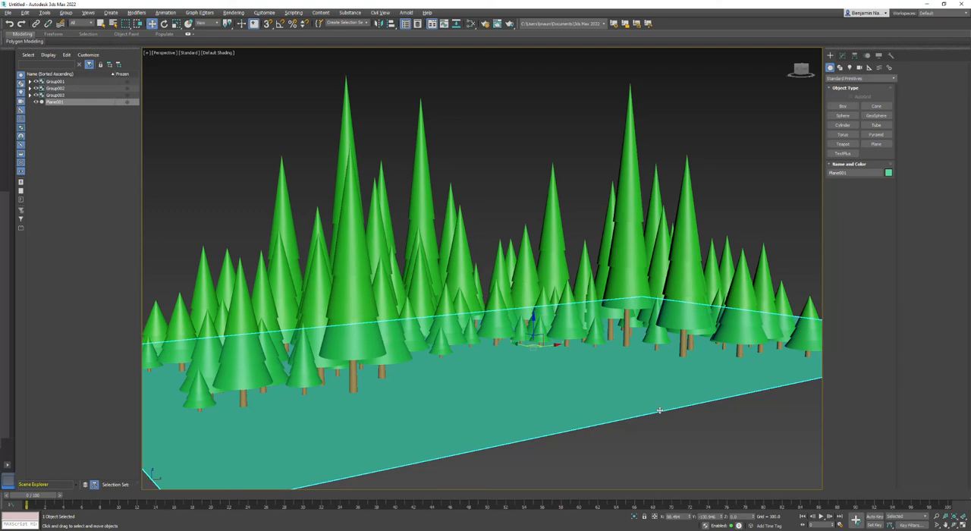
left_click(713, 459)
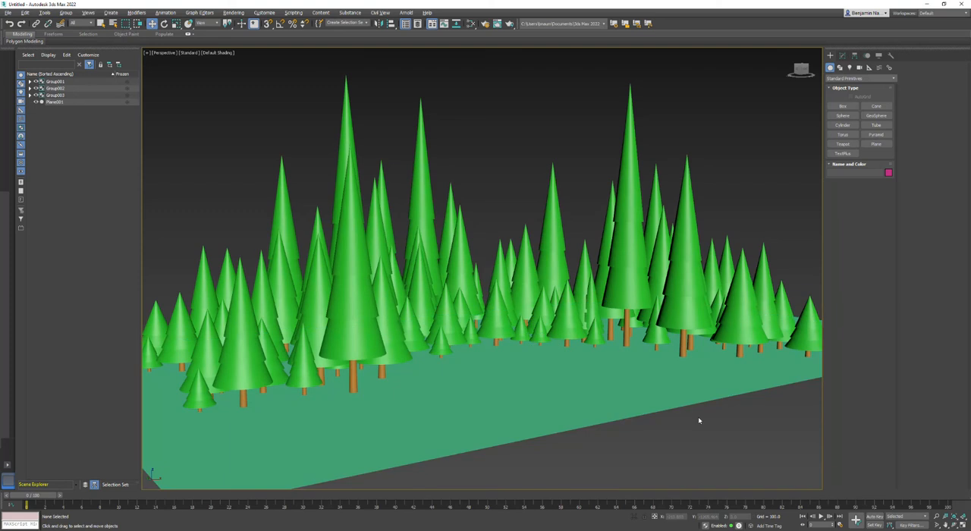